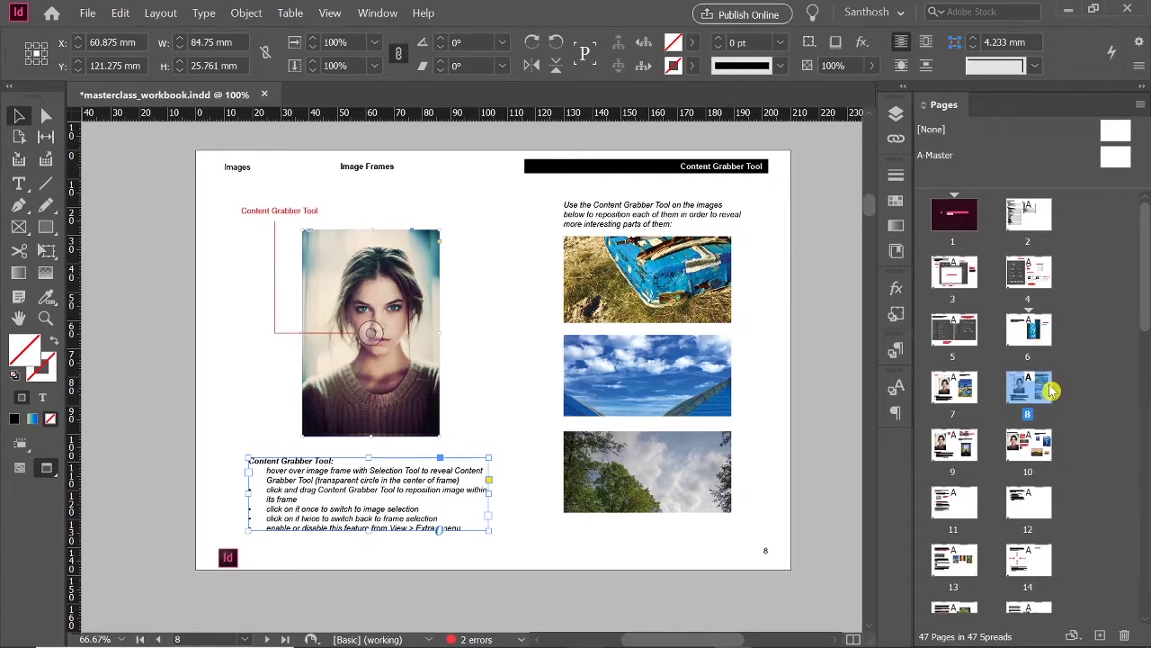
- Open page 6 from the Pages panel, then page 7, Control Points and Cropping Images
double_click(1032, 339)
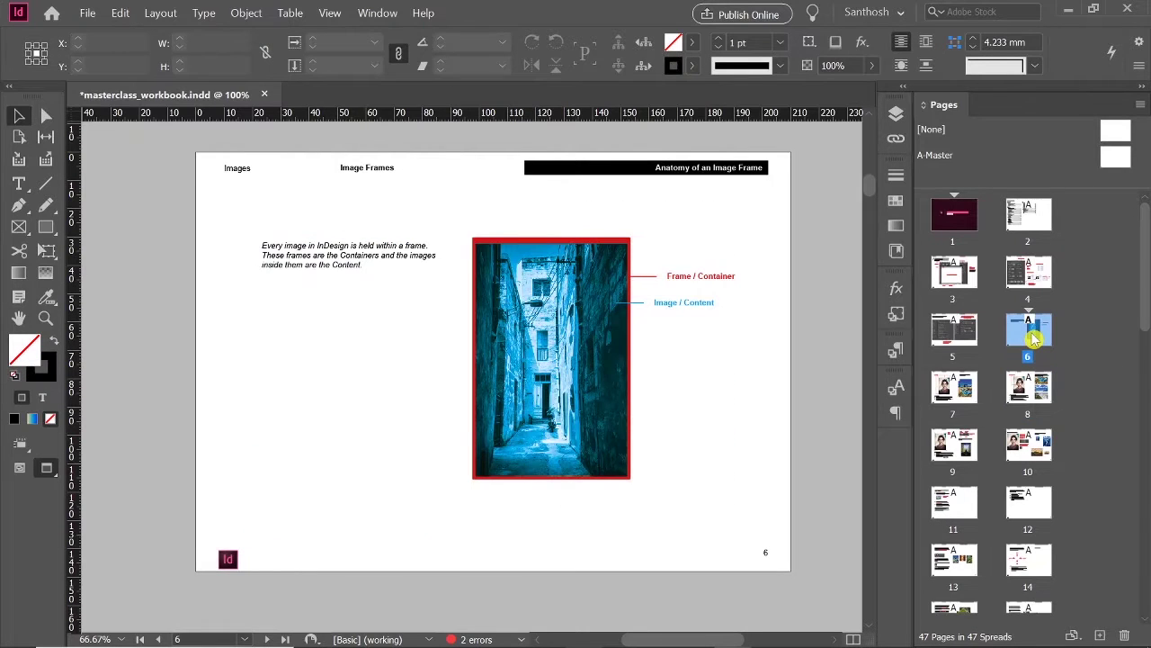
click(964, 393)
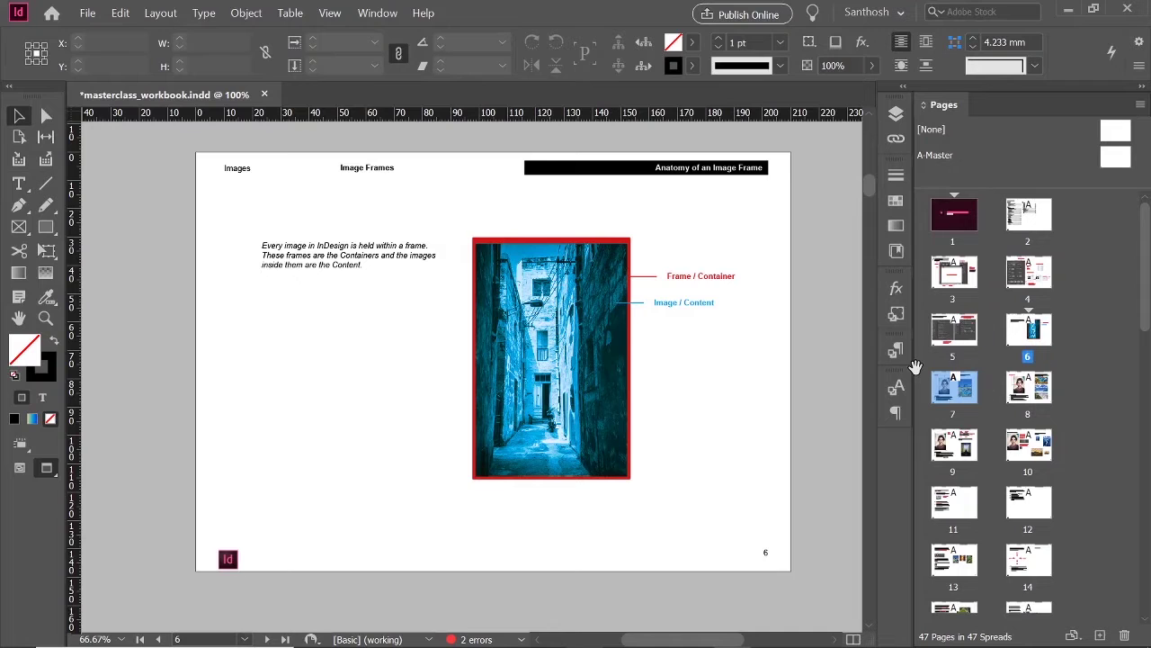
double_click(964, 393)
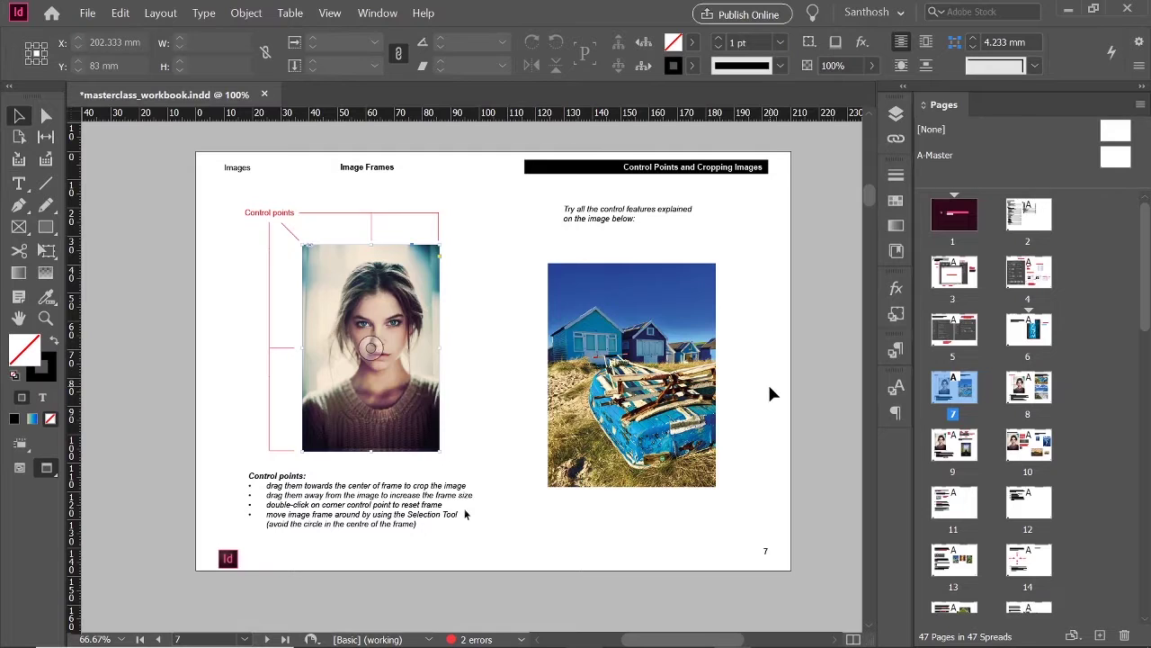
- Jump to page 20, the Clipping Masks page, with Ctrl+J
key(ctrl+j)
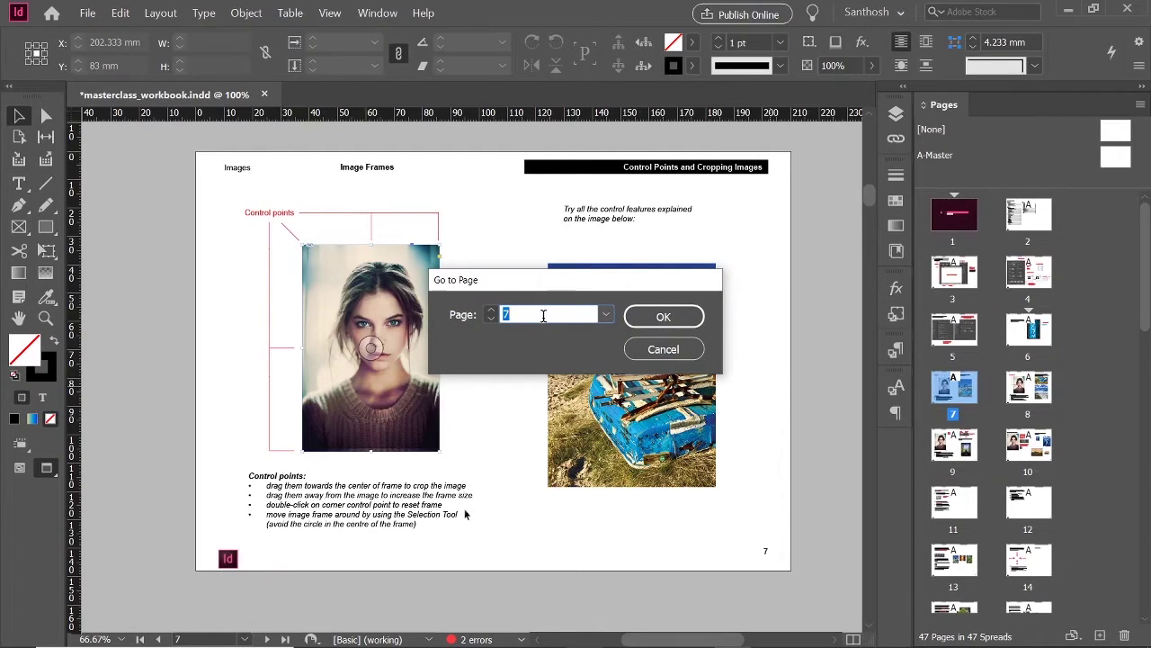
text(20)
click(703, 316)
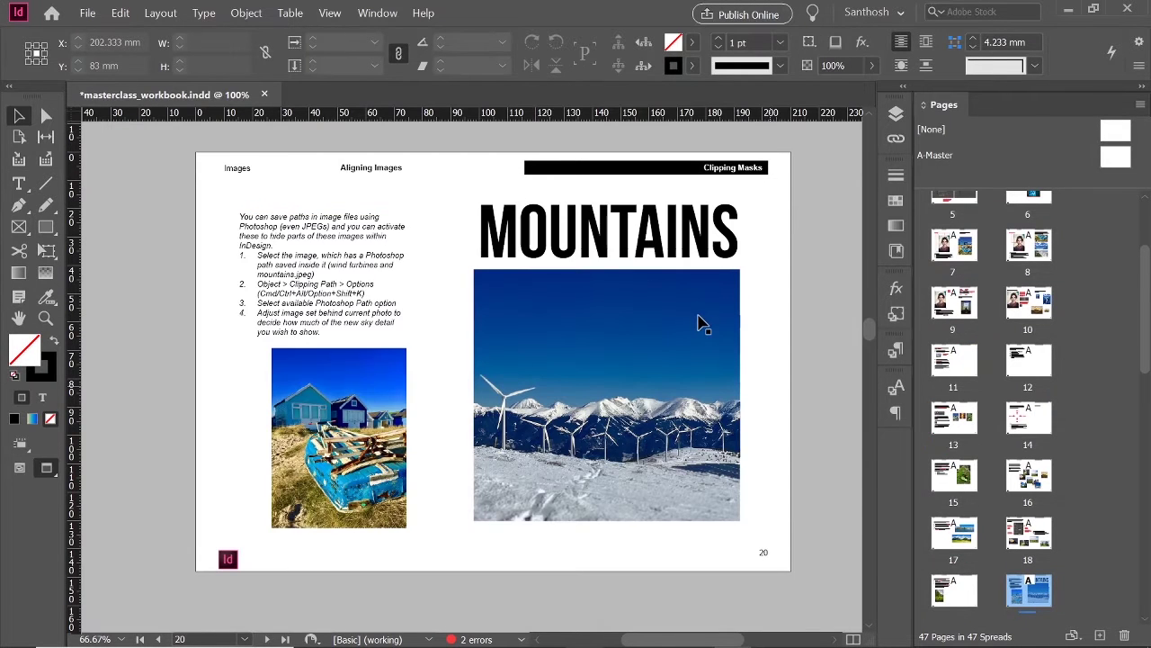
- Jump to page 5, Customise InDesign's Preferences
key(ctrl+j)
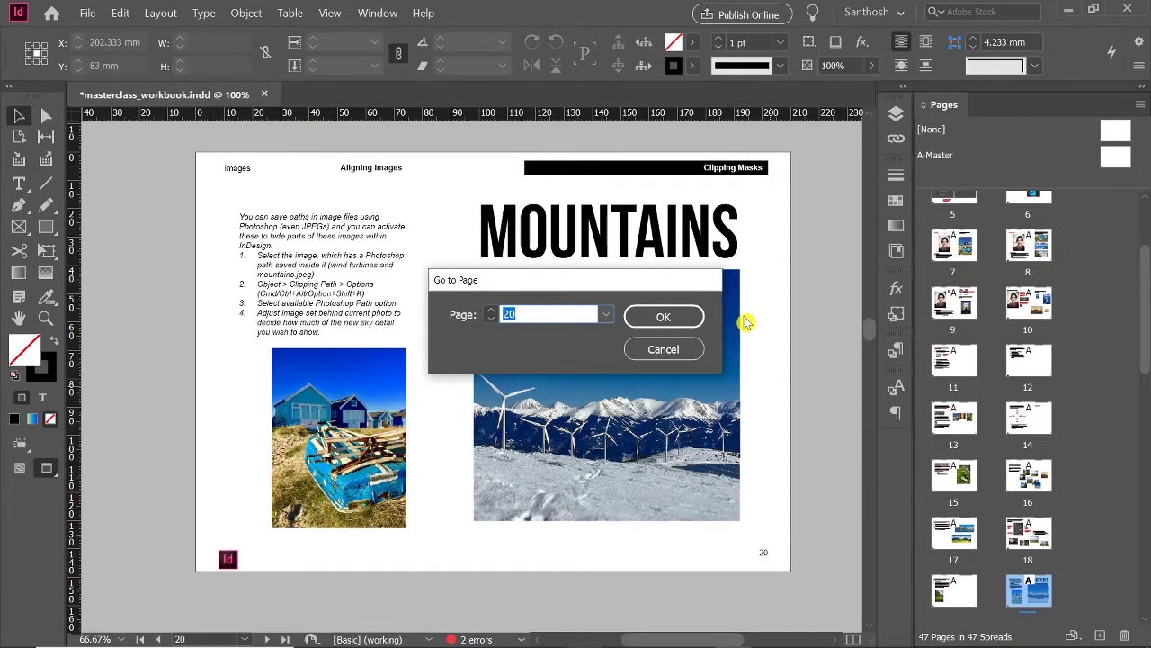
text(5)
key(Return)
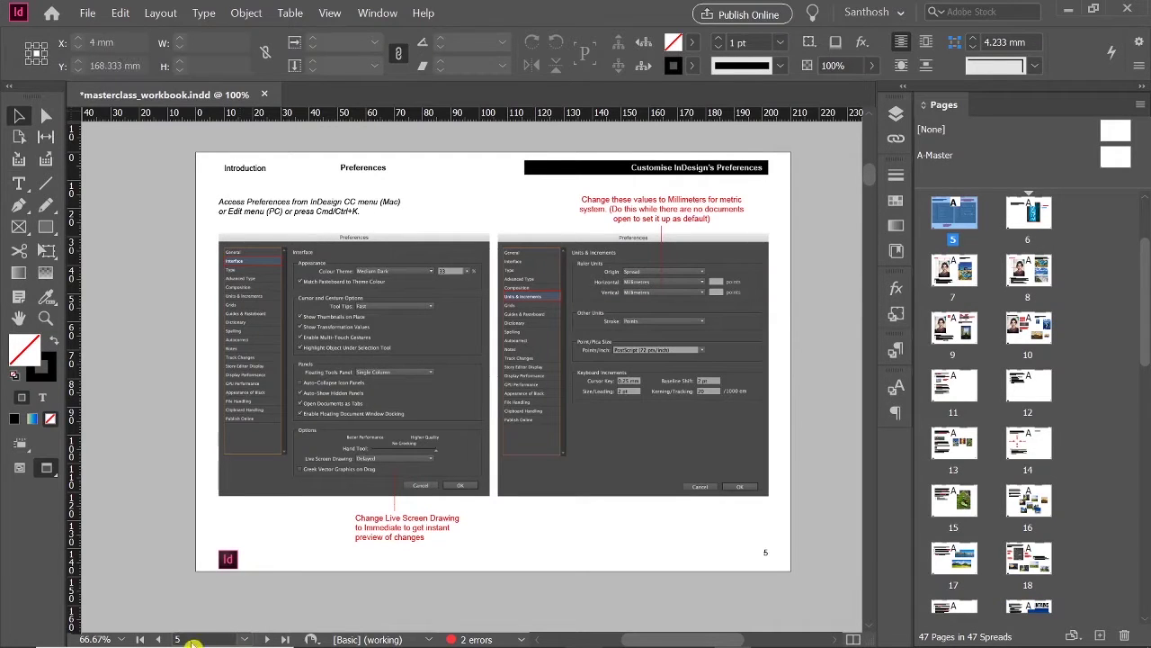
- Go to page 41 using the status-bar page list
click(244, 639)
scroll(199, 261, down, 4)
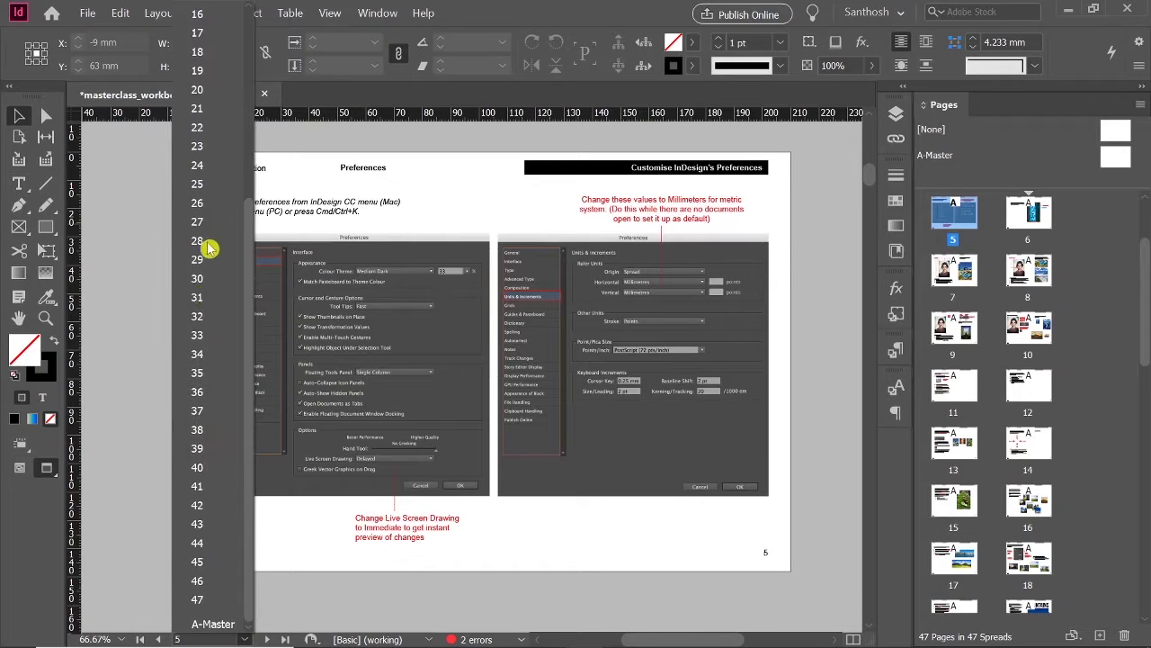
click(212, 488)
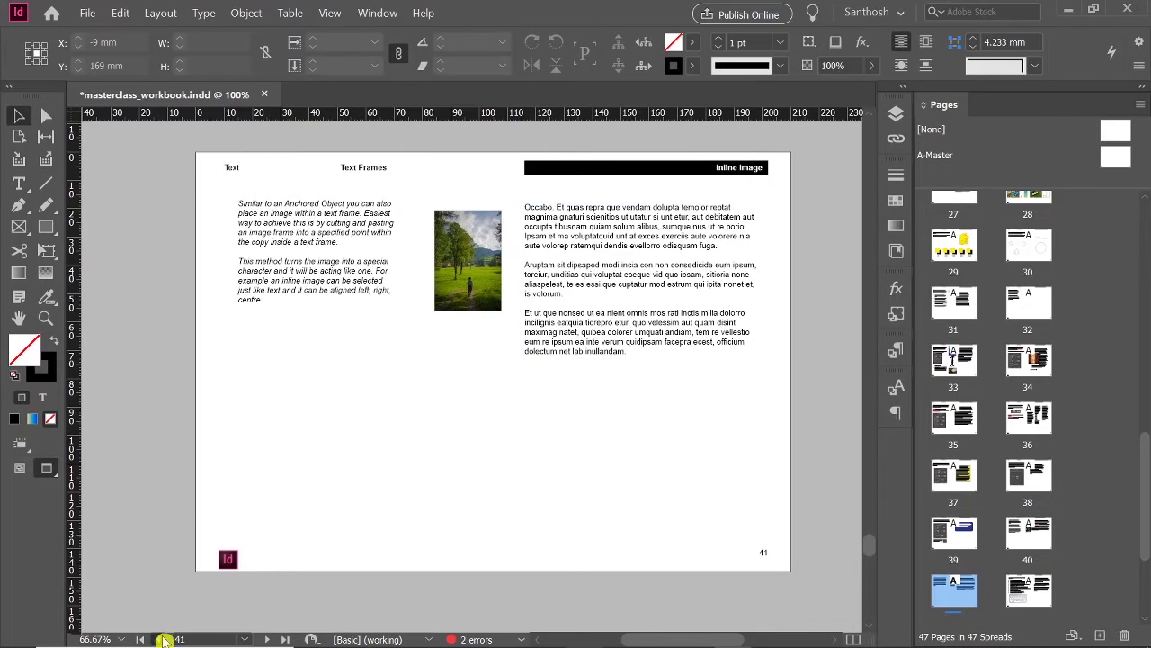
- Step to page 42, return to the cover, then jump to the last page, 47
click(158, 638)
click(267, 638)
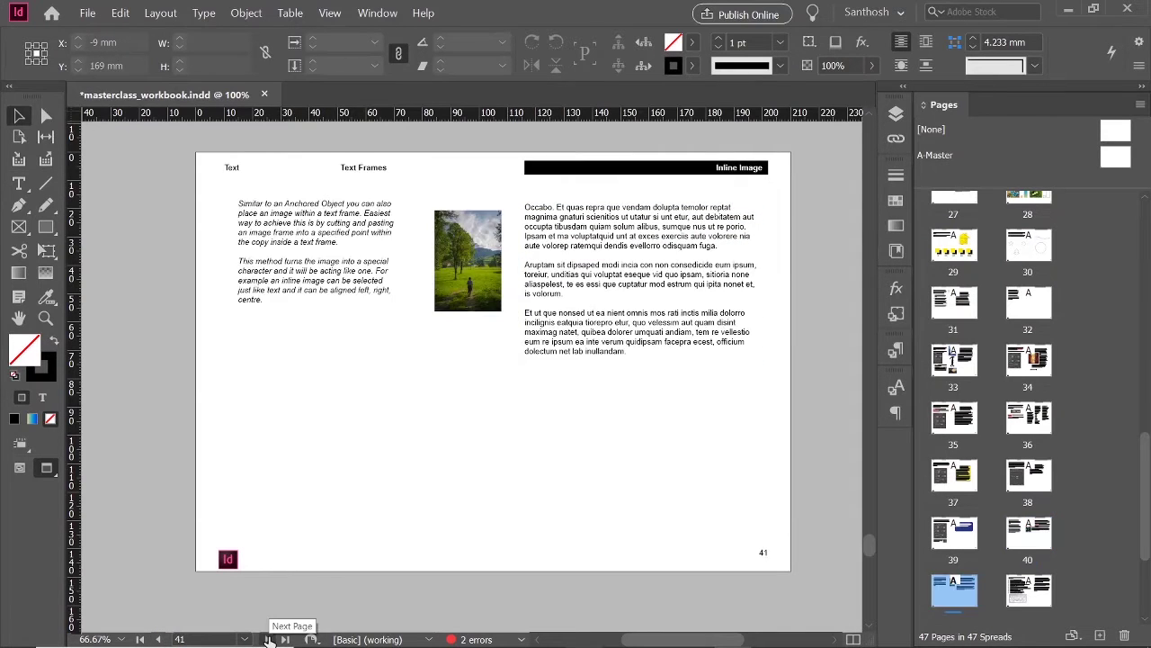
click(268, 639)
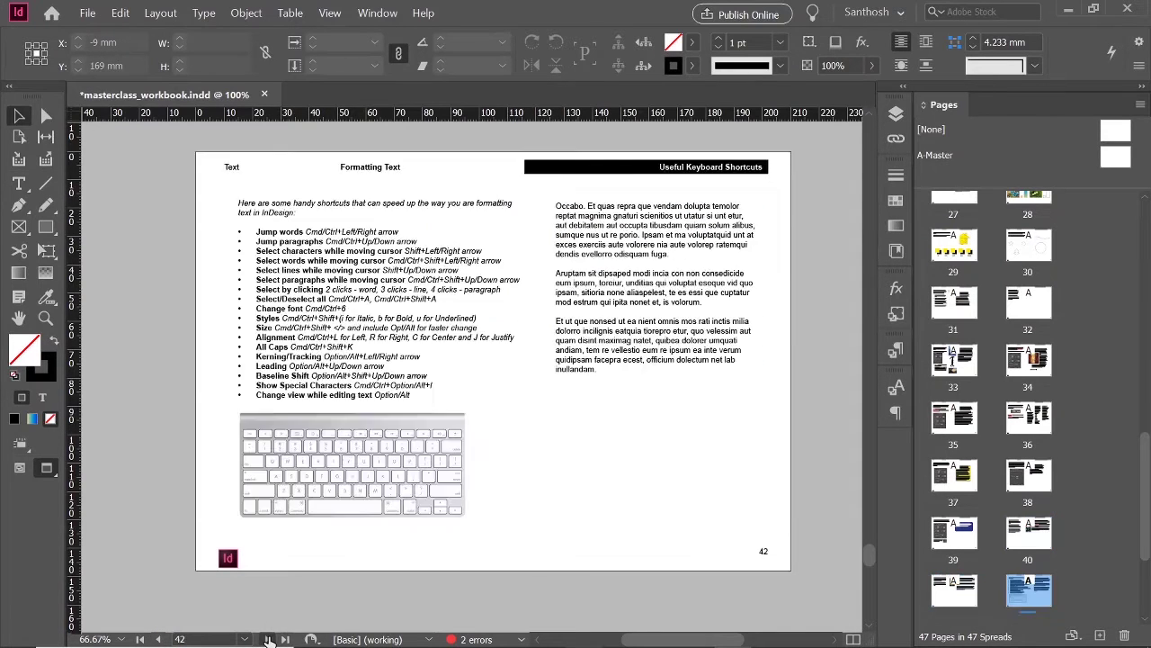
click(139, 639)
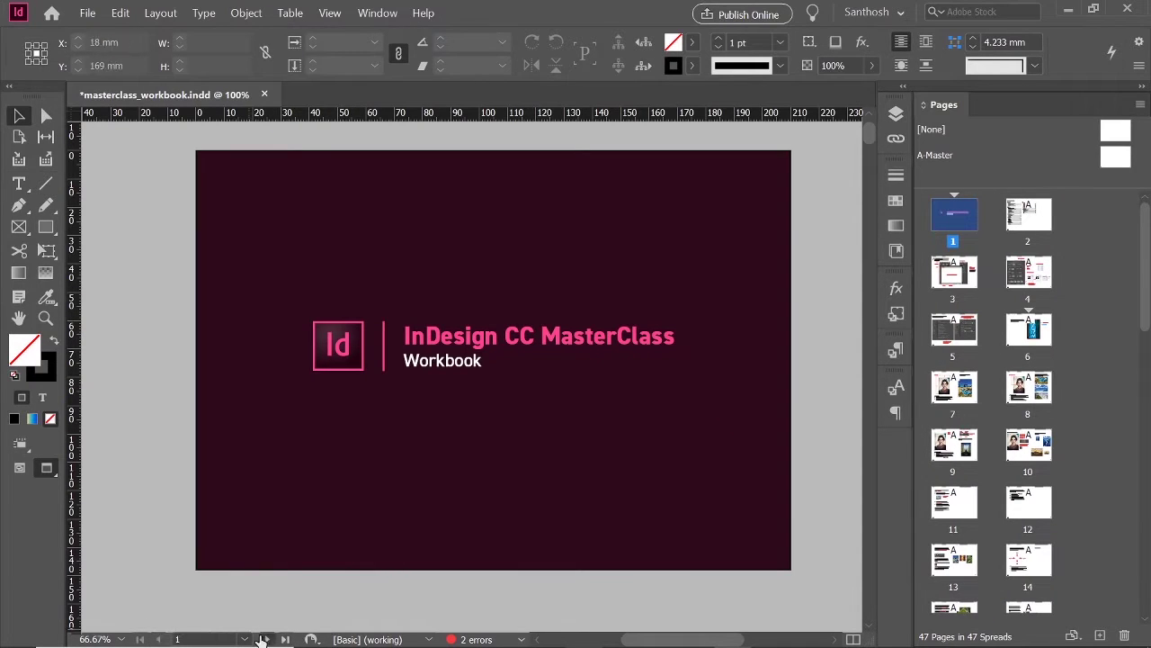
click(285, 639)
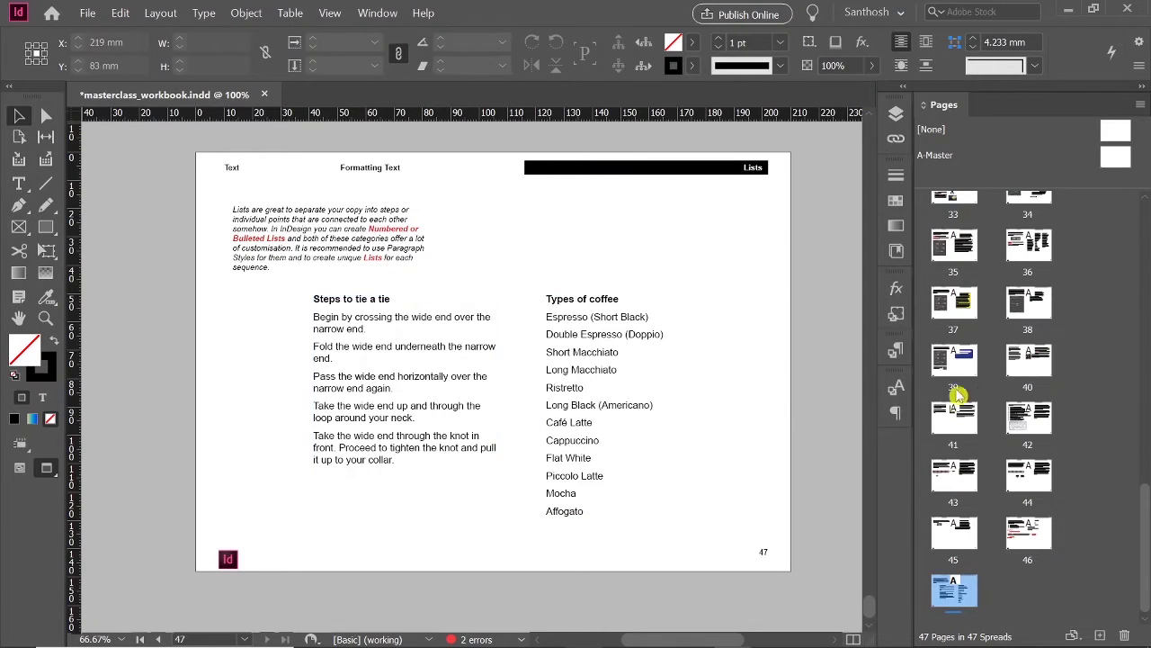
- Scroll up from page 47 past page 41 to page 40, Anchored Object
scroll(977, 392, up, 5)
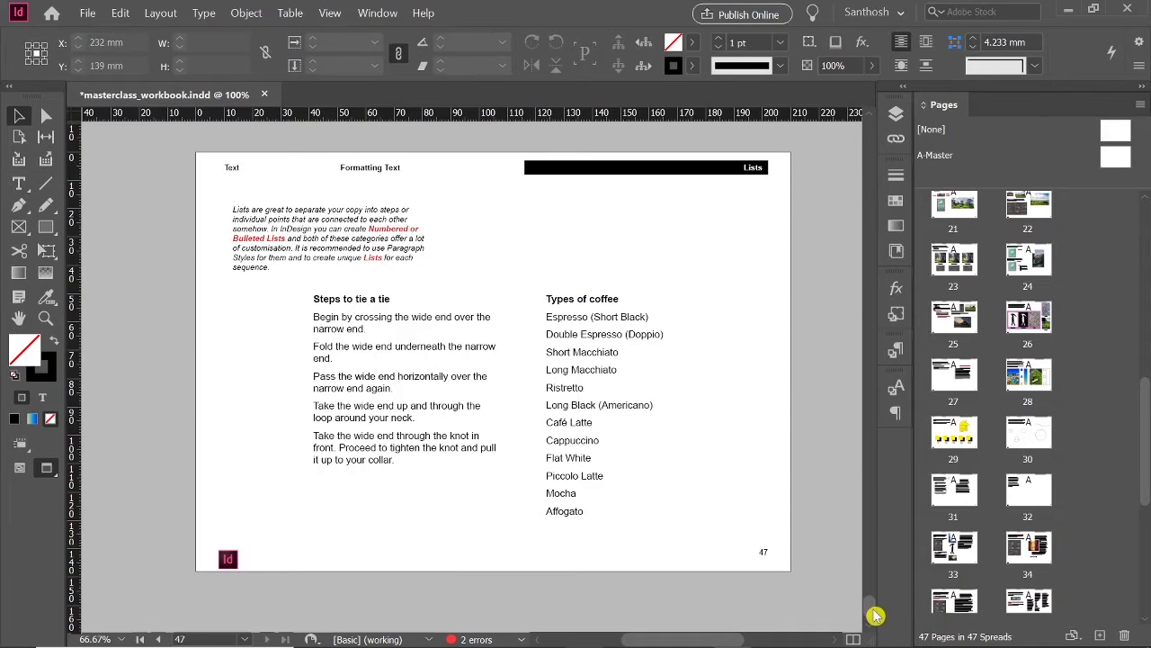
drag(874, 611, 869, 543)
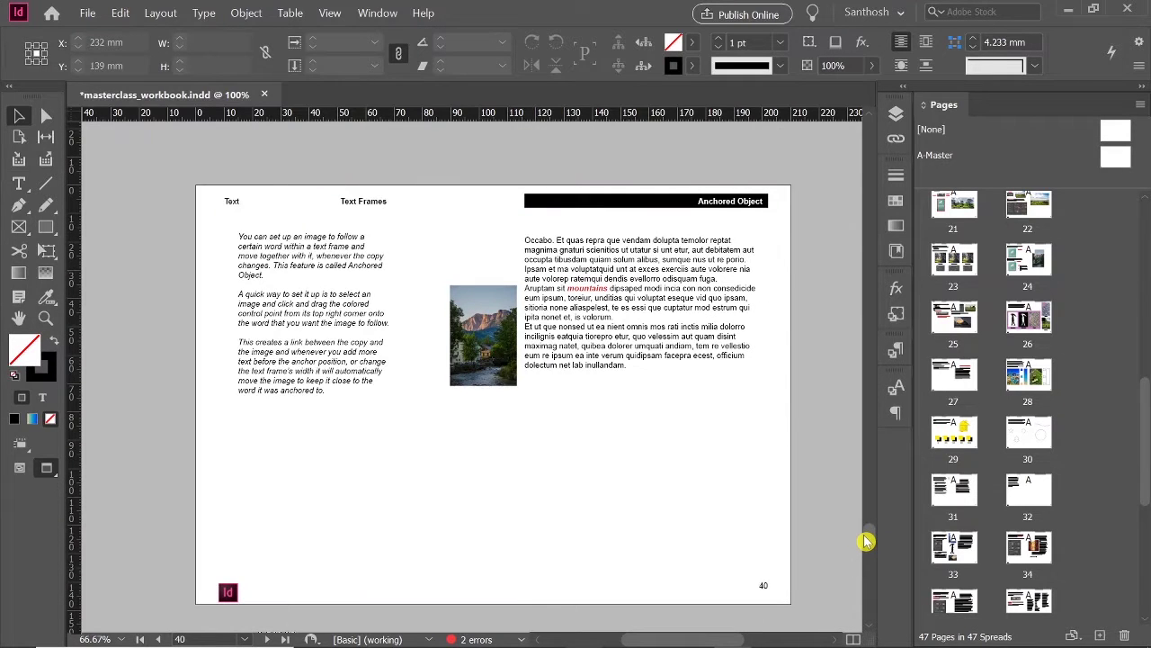
- Zoom to 125% and scroll up past pages 38 and 37 to page 36 using the Hand tool
click(527, 327)
key(ctrl+equal)
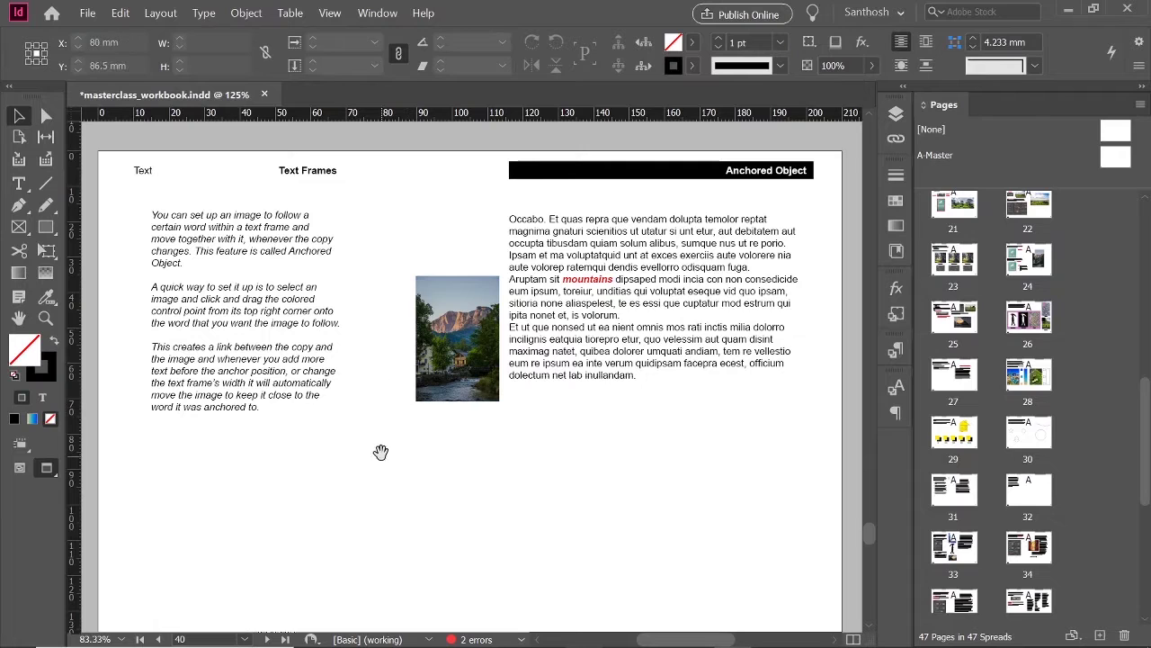
drag(419, 175, 420, 428)
scroll(455, 167, up, 15)
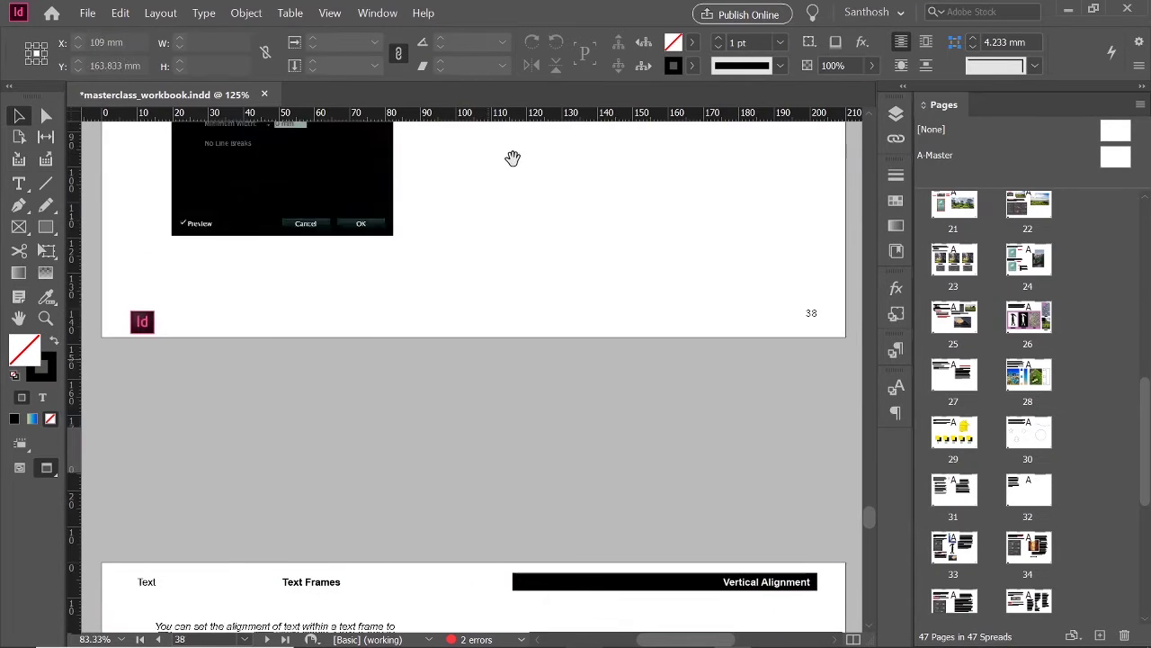
scroll(514, 150, up, 8)
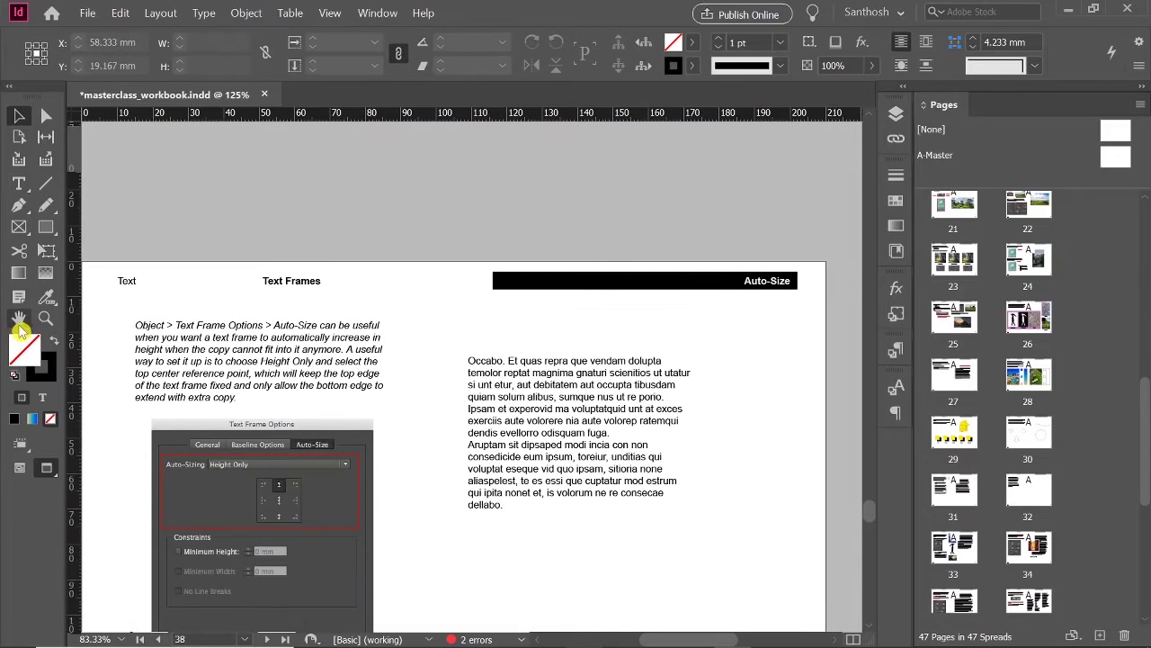
click(19, 320)
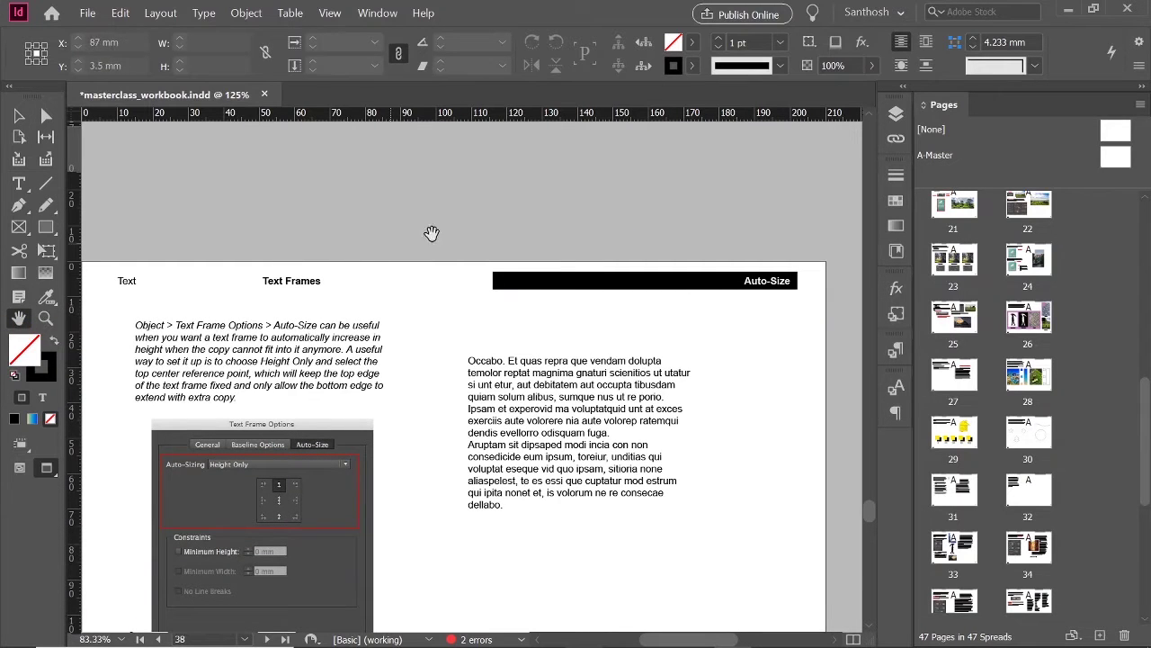
scroll(449, 194, up, 6)
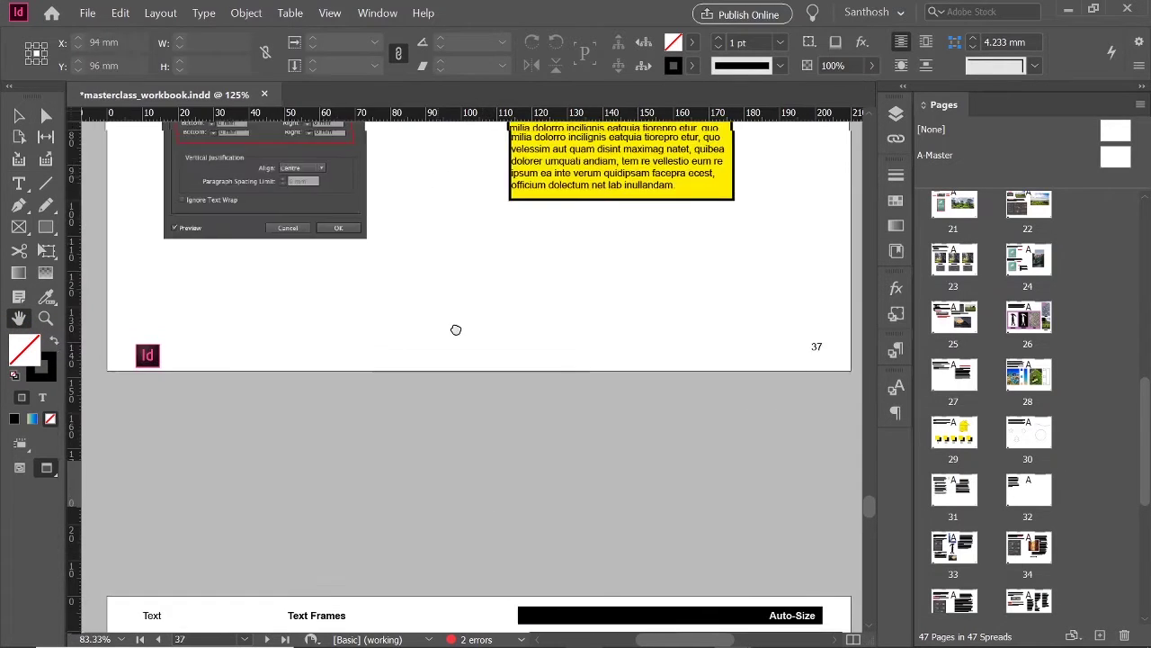
scroll(456, 353, up, 10)
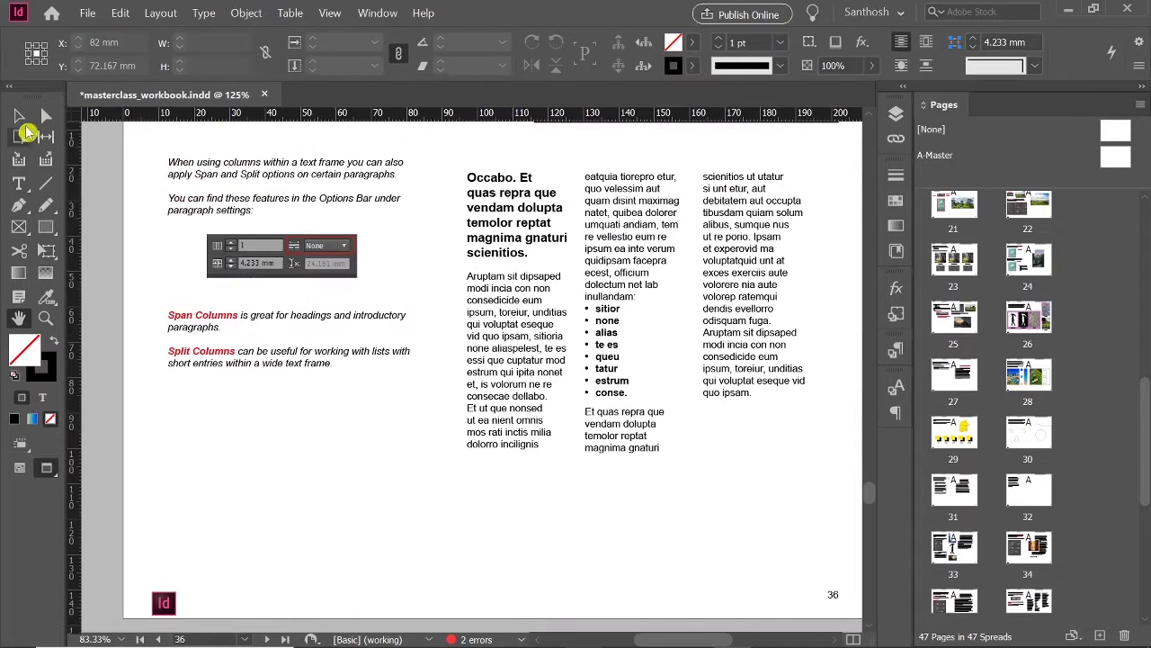
click(19, 116)
key(ctrl+minus)
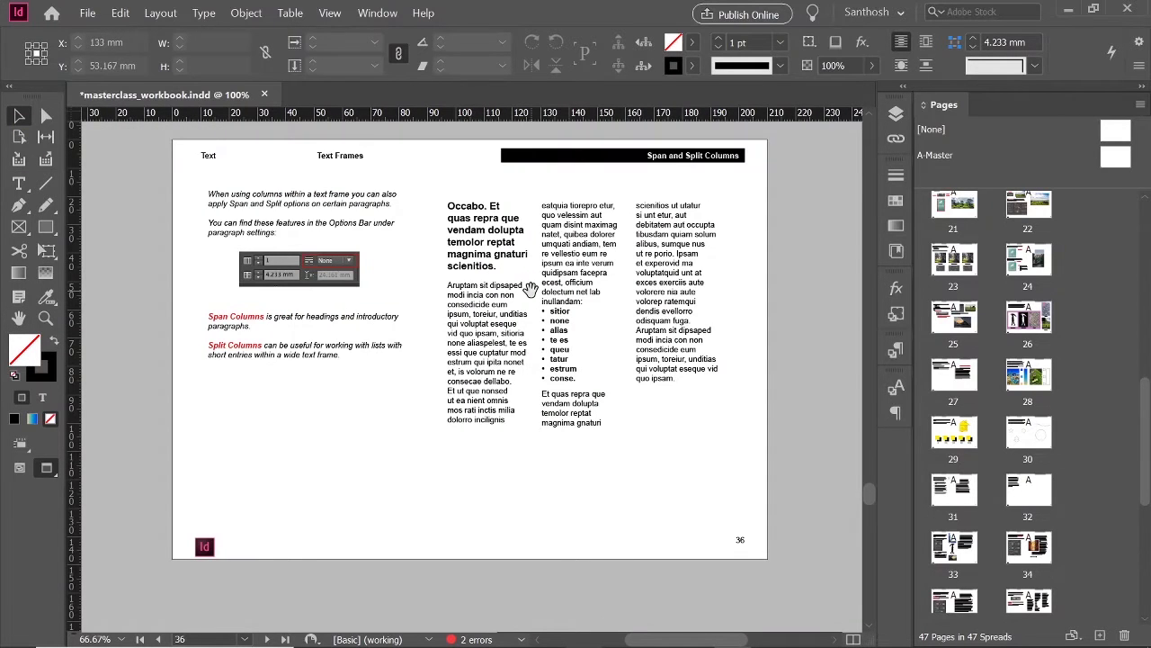
drag(489, 254, 492, 270)
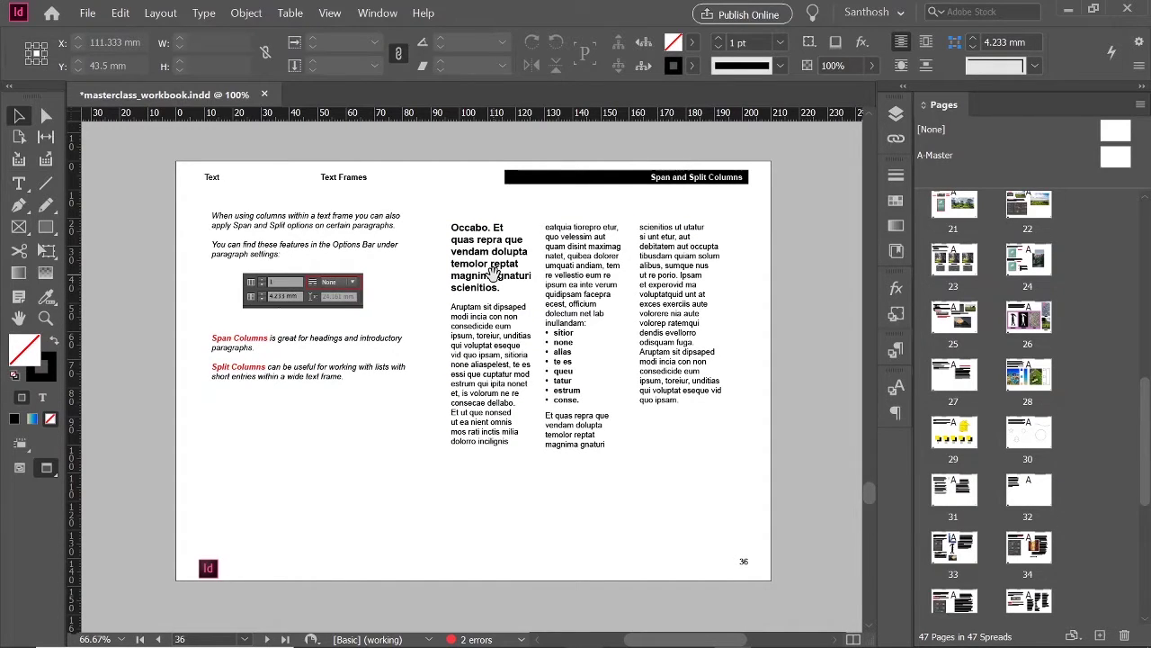
key(ctrl+equal)
key(ctrl+equal)
key(ctrl+equal)
key(ctrl+equal)
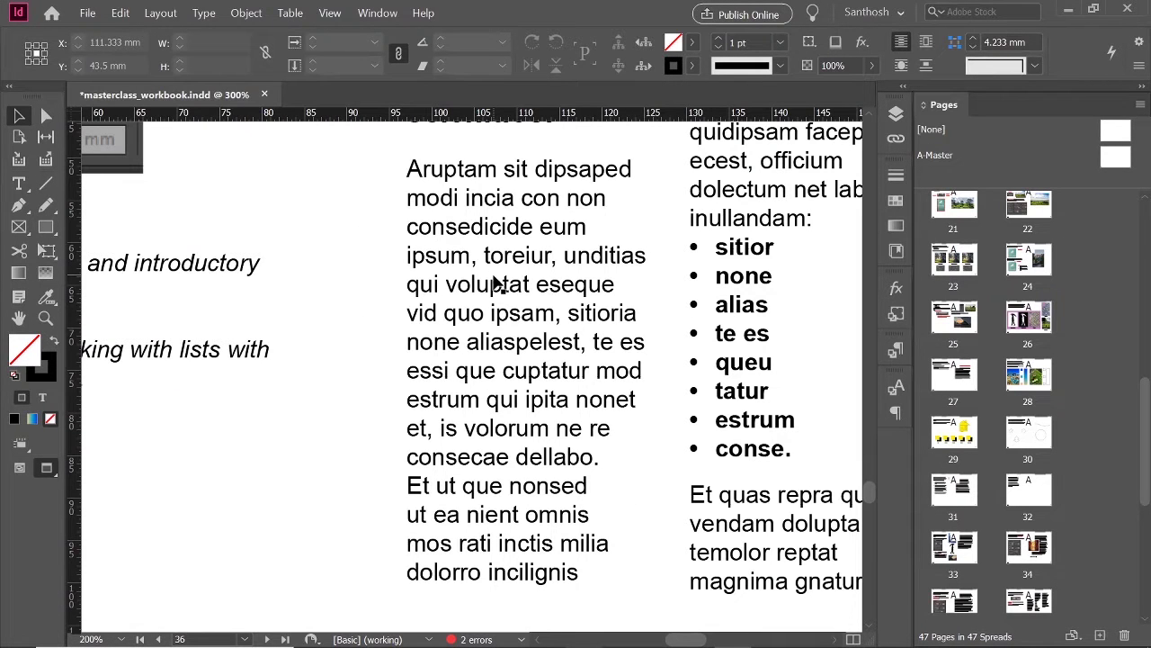
key(ctrl+minus)
key(ctrl+minus)
key(ctrl+minus)
key(ctrl+minus)
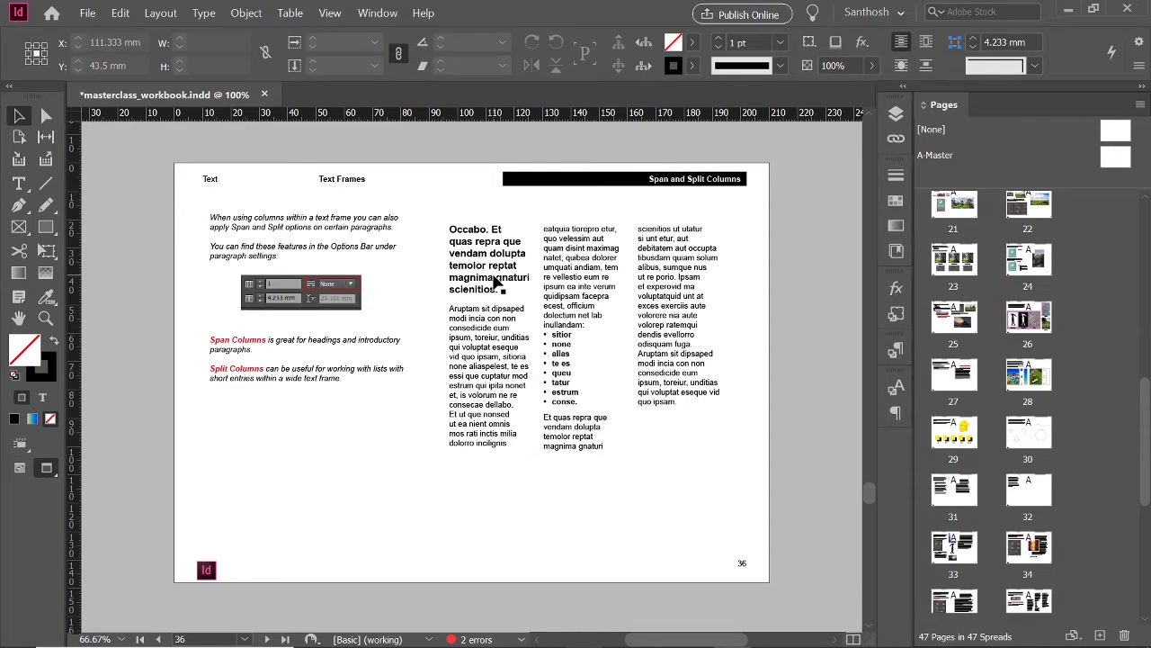
key(ctrl+equal)
key(ctrl+equal)
key(ctrl+equal)
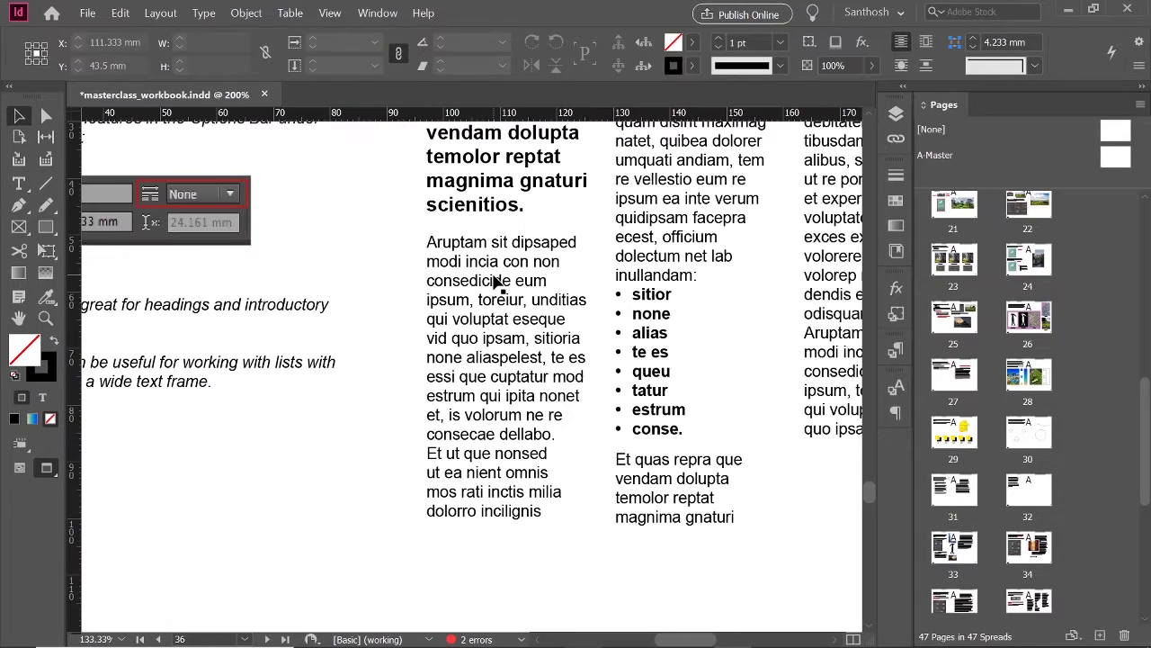
key(ctrl+minus)
key(ctrl+minus)
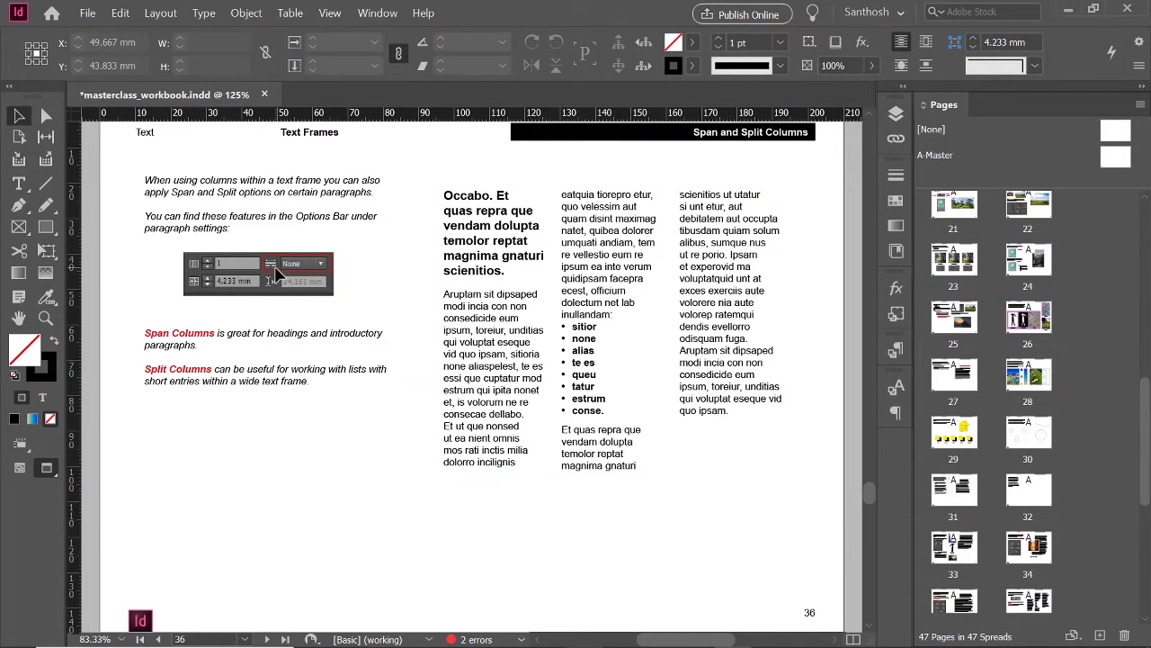
click(896, 114)
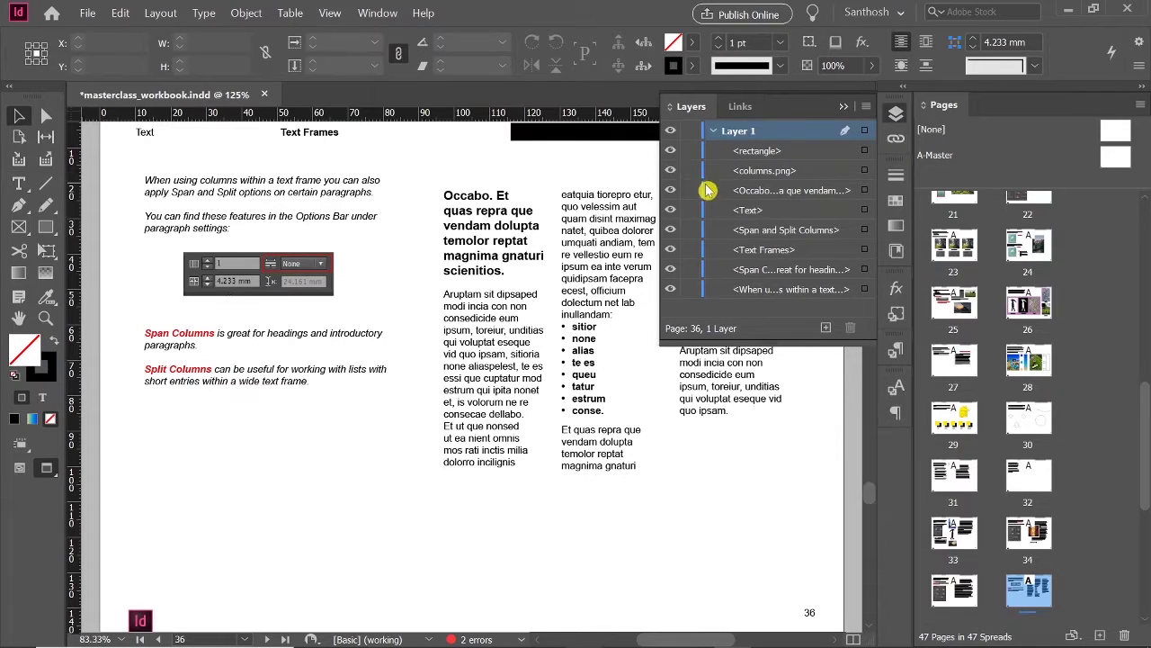
click(311, 275)
click(849, 106)
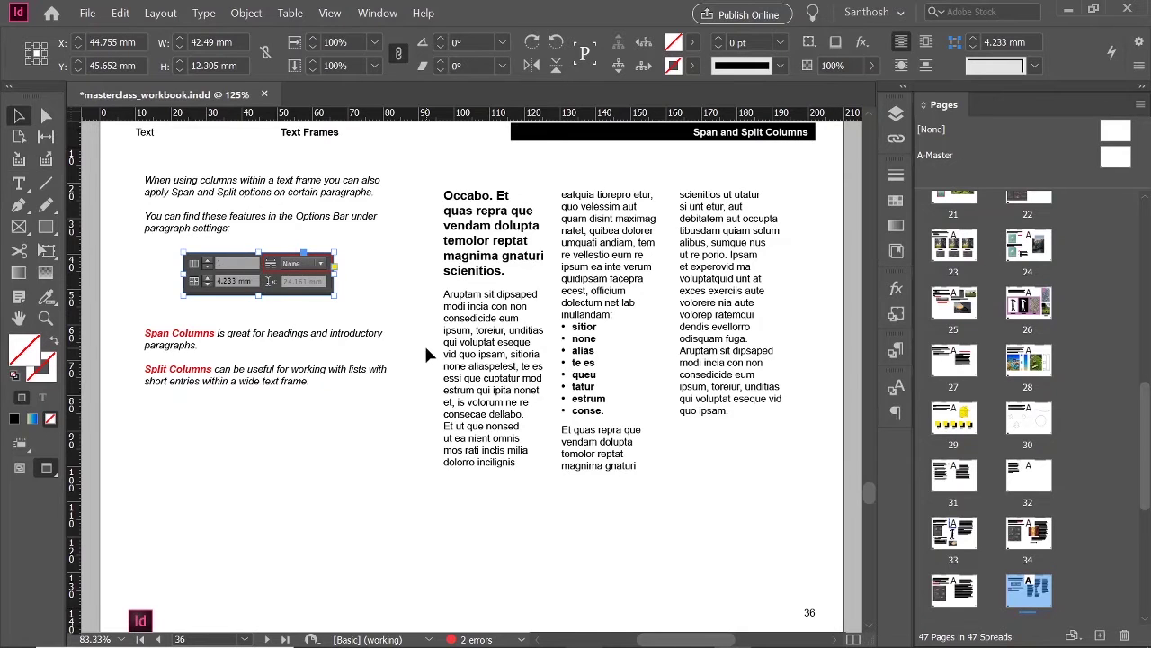
key(ctrl+2)
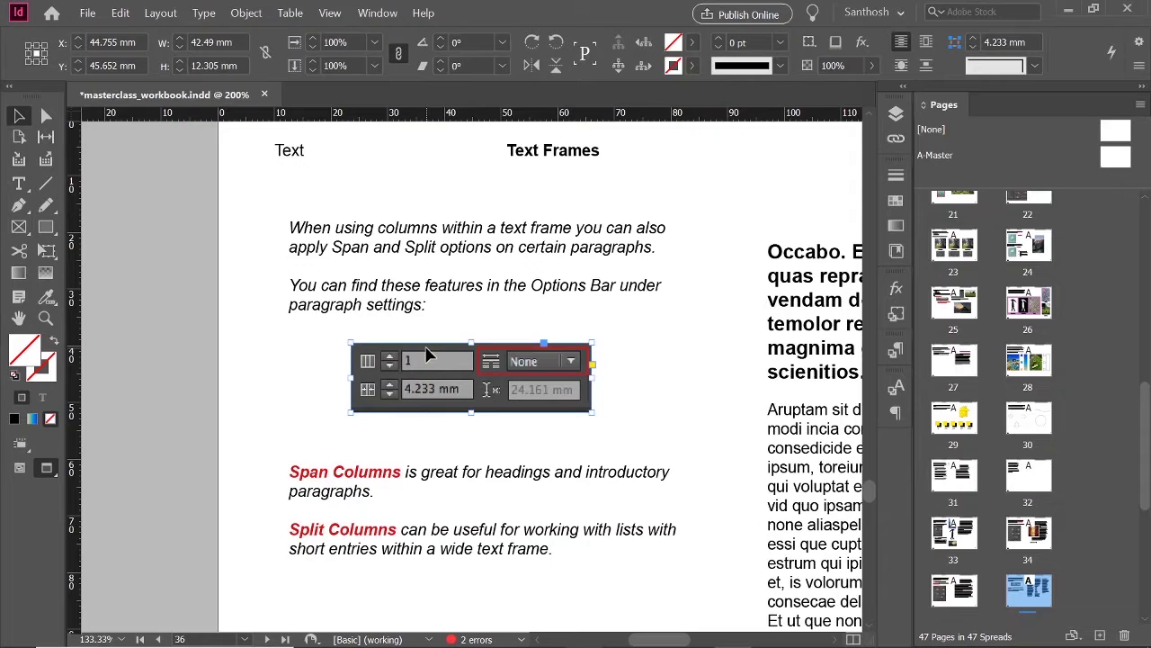
key(ctrl+minus)
key(ctrl+minus)
key(ctrl+minus)
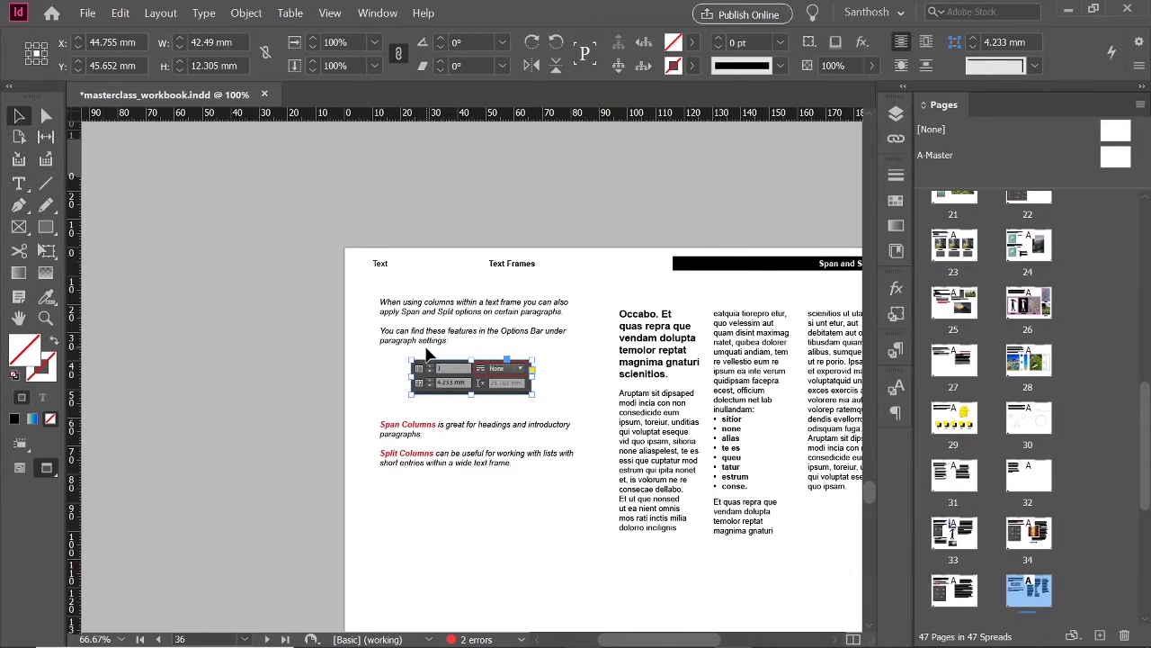
click(561, 270)
drag(625, 391, 521, 346)
alt+scroll(685, 333, up, 2)
alt+scroll(686, 340, up, 2)
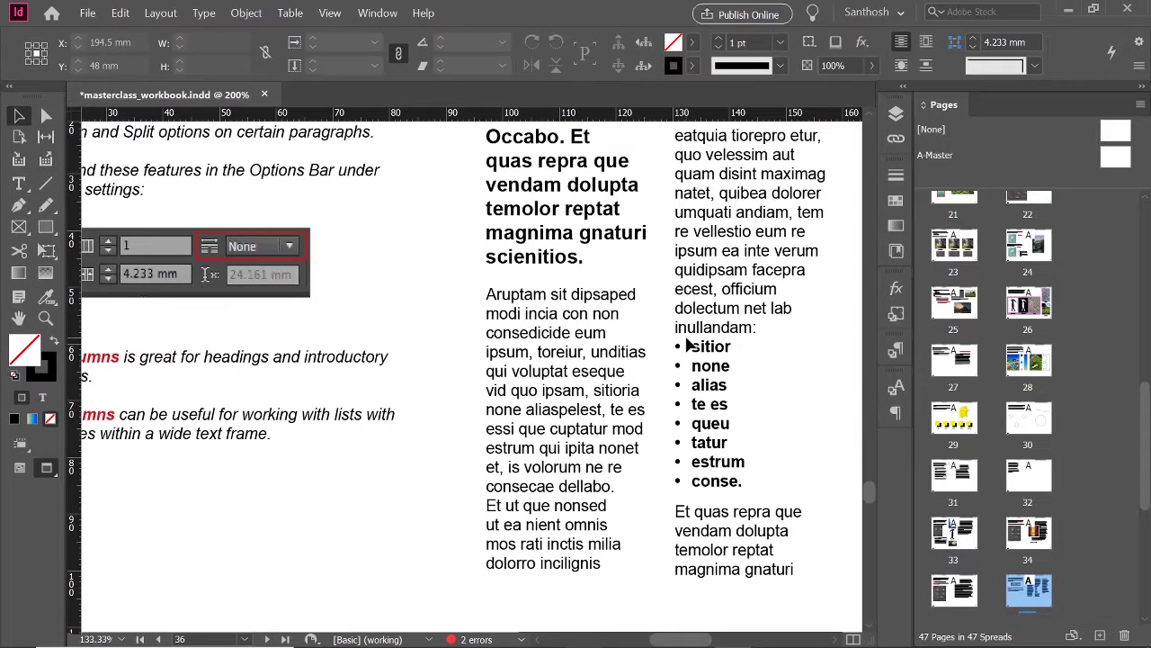
drag(262, 303, 501, 314)
click(497, 310)
key(Escape)
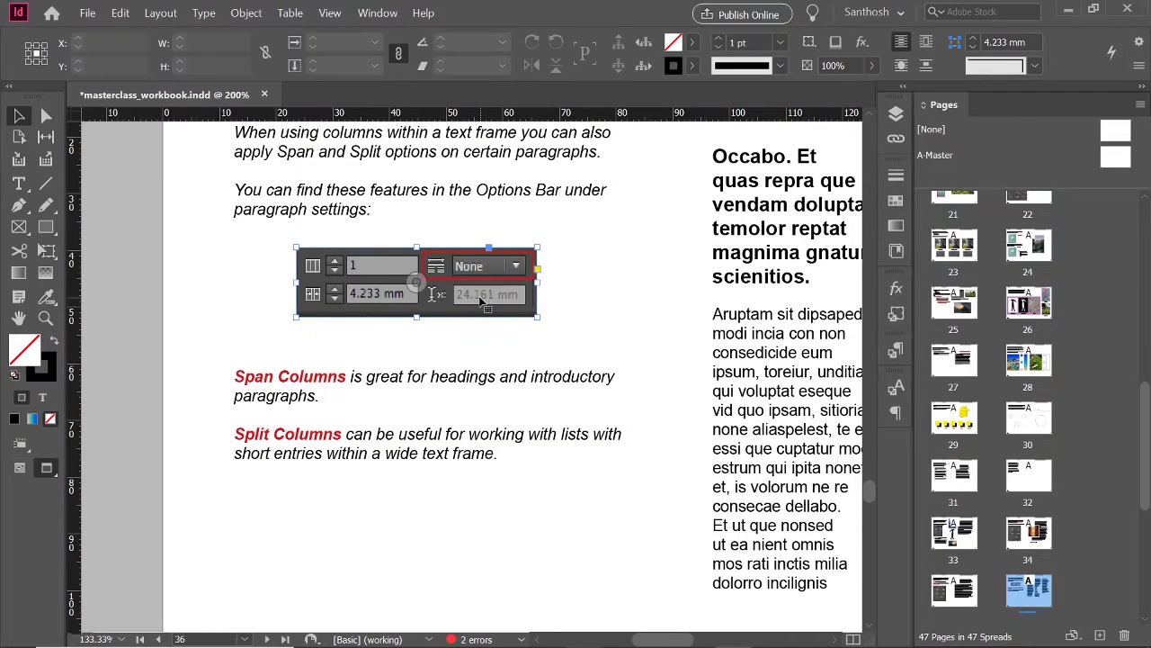
key(ctrl+=)
key(ctrl+=)
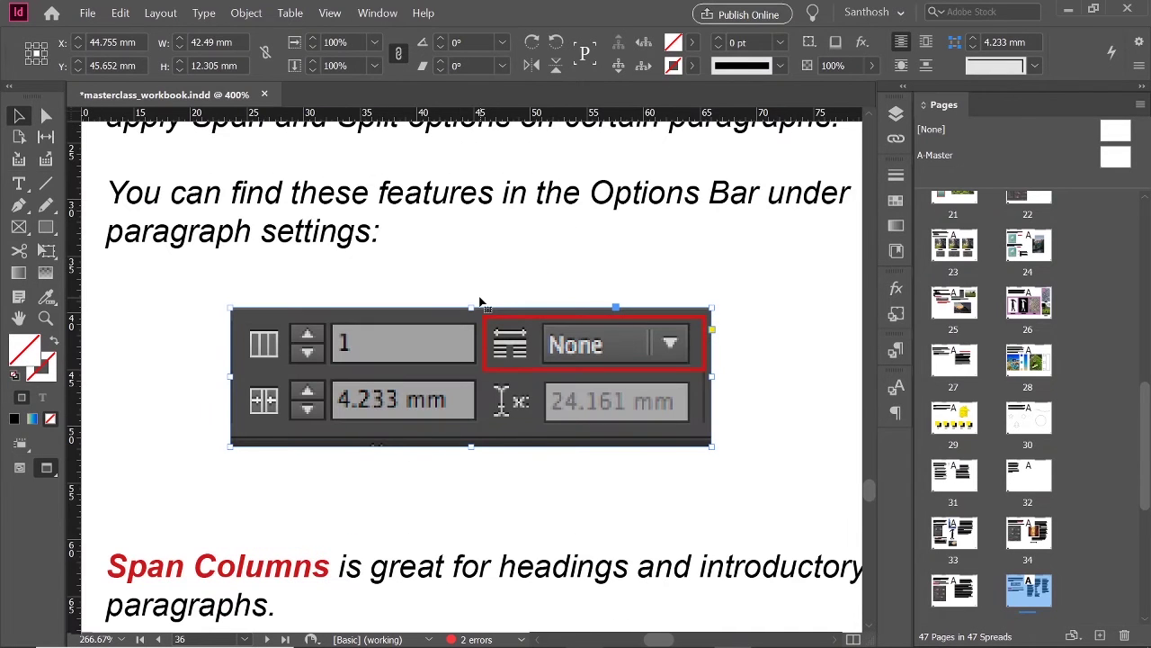
key(ctrl+0)
key(ctrl+minus)
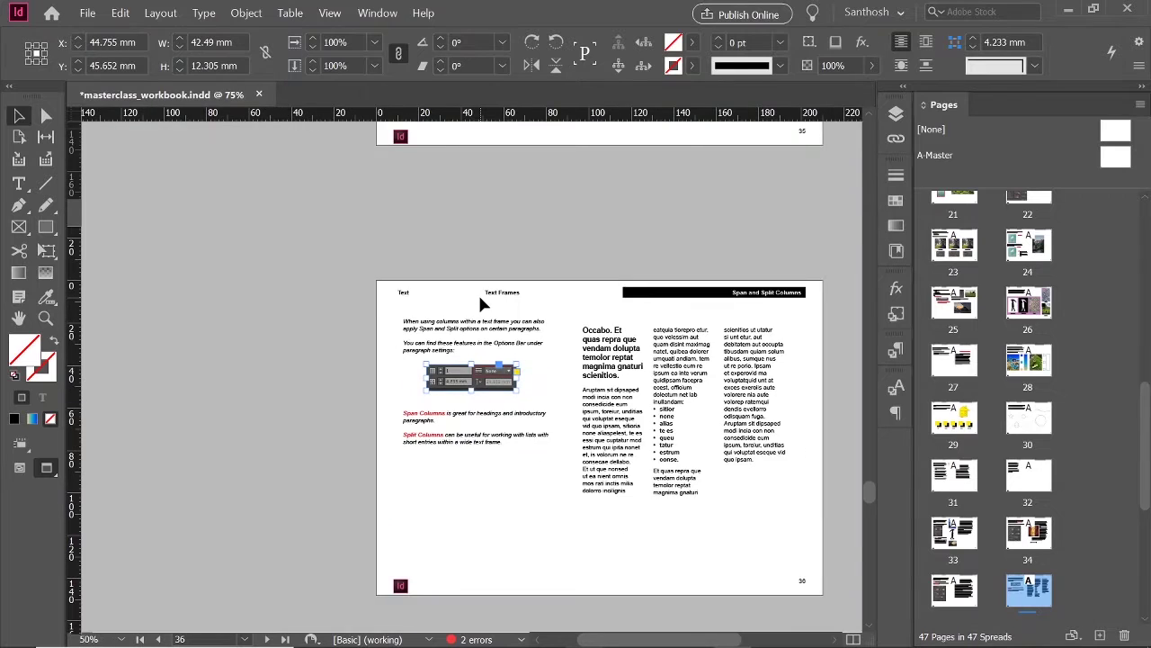
key(ctrl+=)
key(ctrl+=)
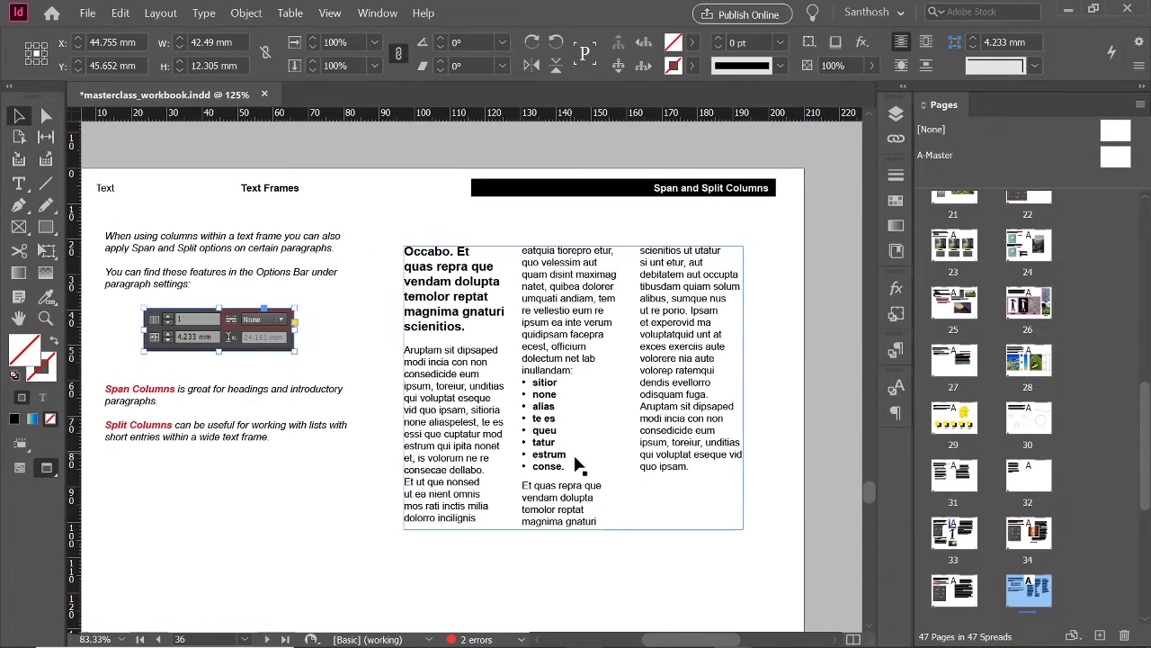
drag(342, 372, 543, 402)
key(ctrl+=)
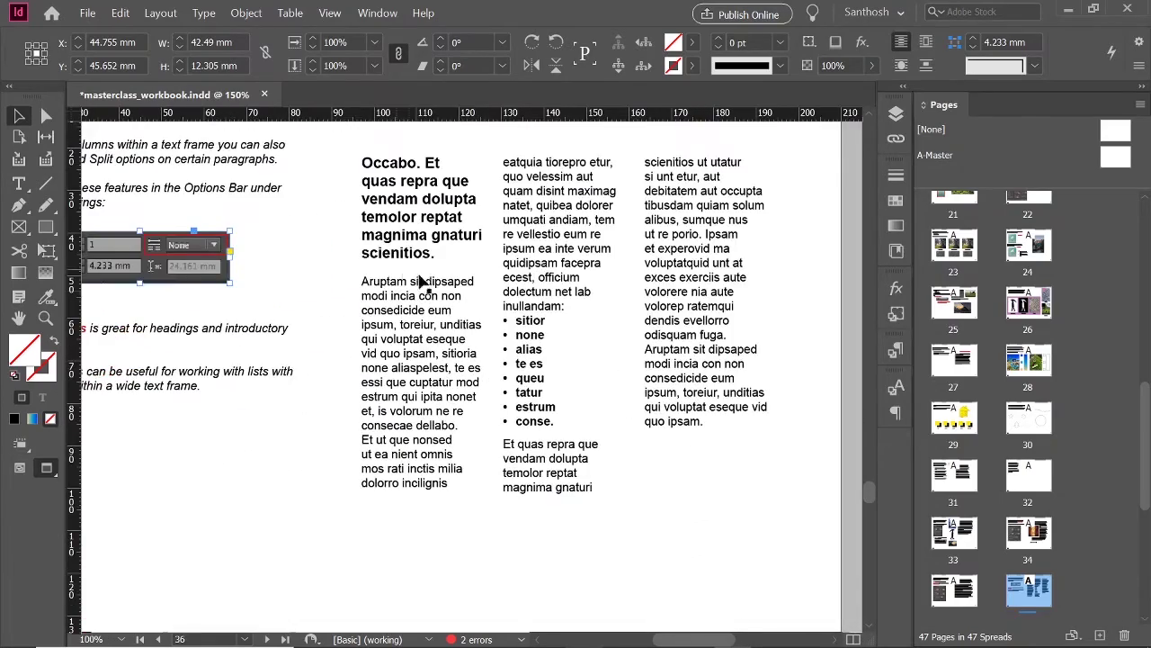
click(418, 353)
double_click(451, 367)
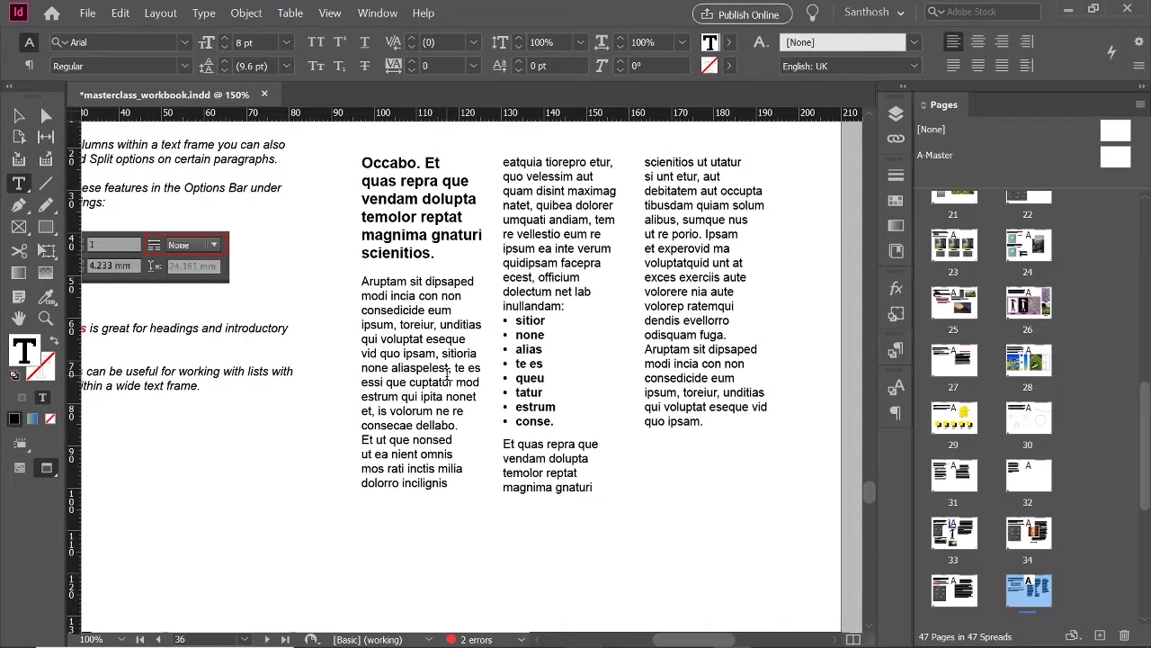
click(422, 354)
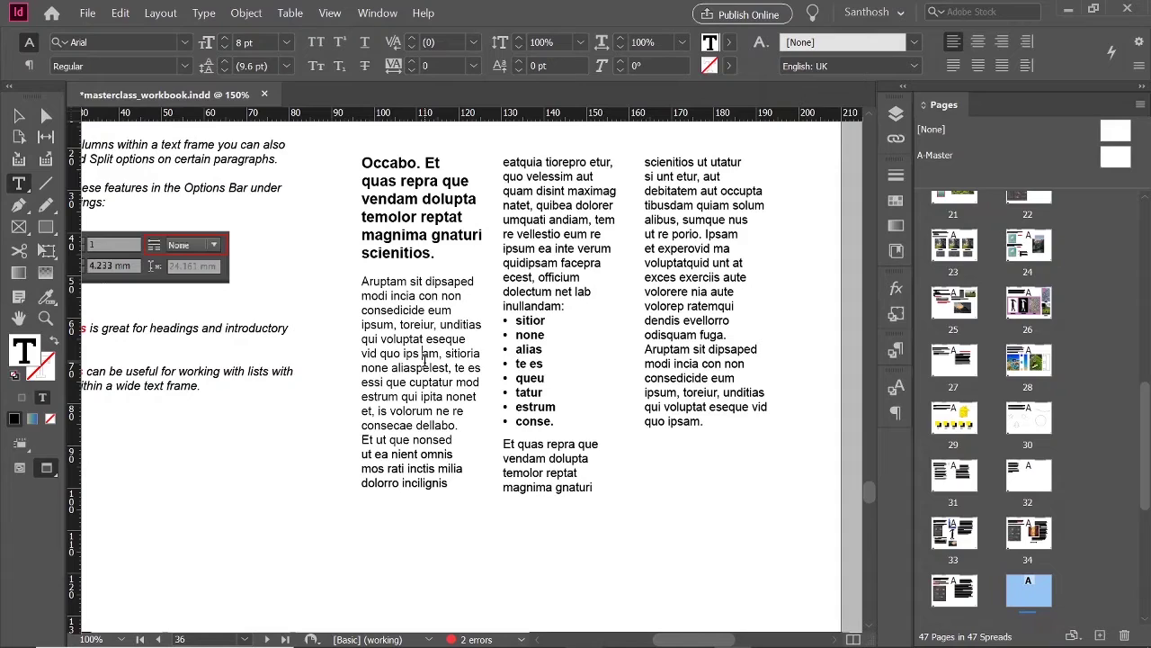
key(BackSpace)
drag(458, 298, 526, 319)
drag(378, 262, 491, 266)
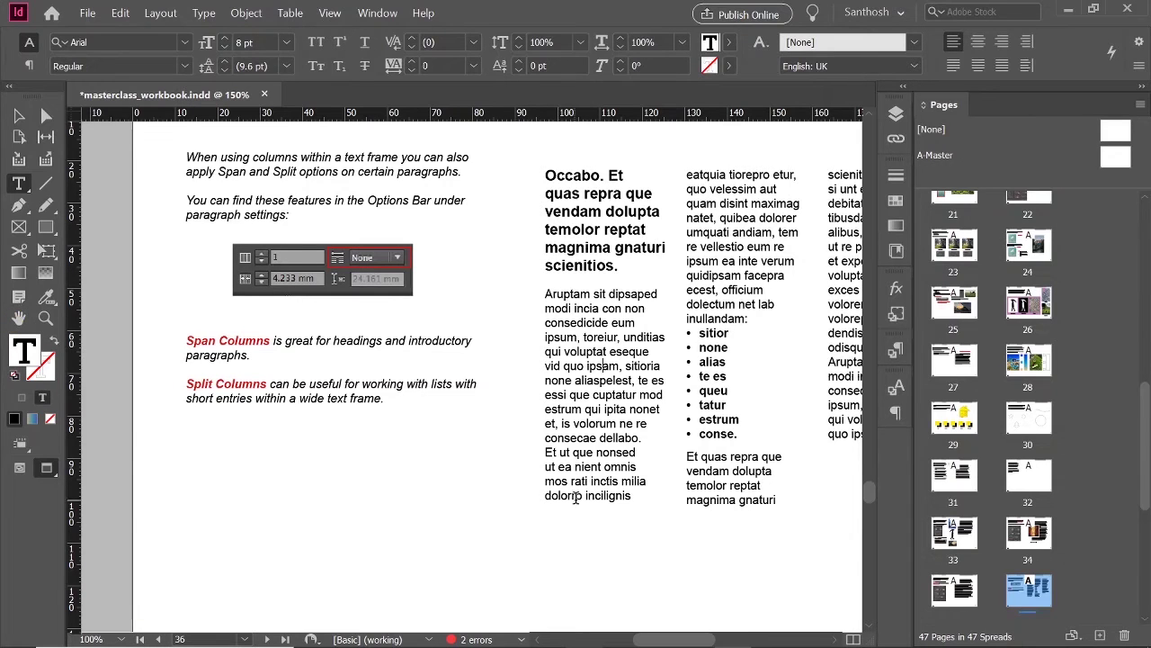
key(Escape)
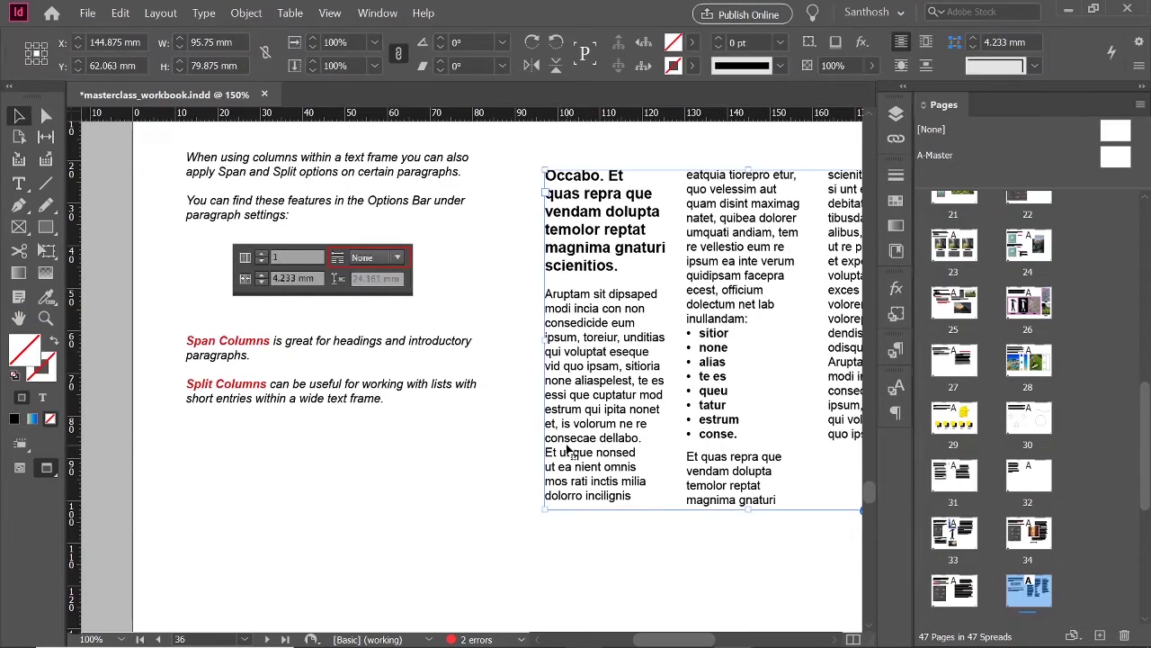
drag(608, 259, 572, 271)
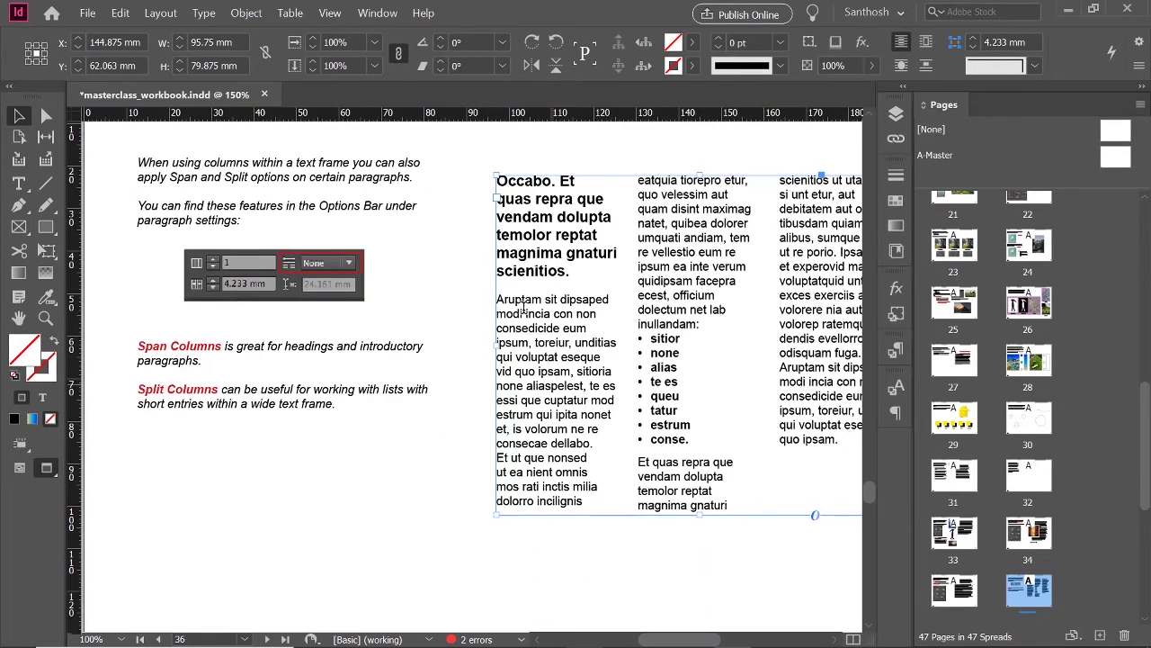
double_click(529, 379)
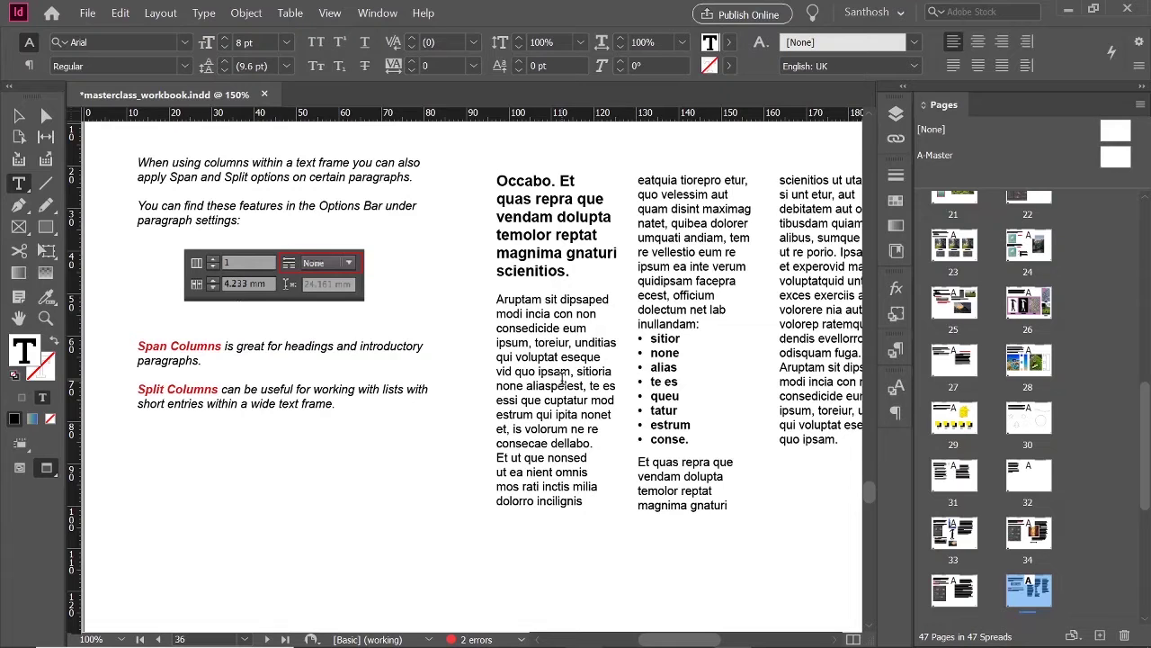
mouse_move(351, 311)
mouse_down()
mouse_move(359, 259)
mouse_move(359, 295)
mouse_up()
- Frame page 36 at 125% and switch the screen mode to Presentation
click(18, 115)
click(487, 303)
key(ctrl+minus)
drag(612, 284, 558, 280)
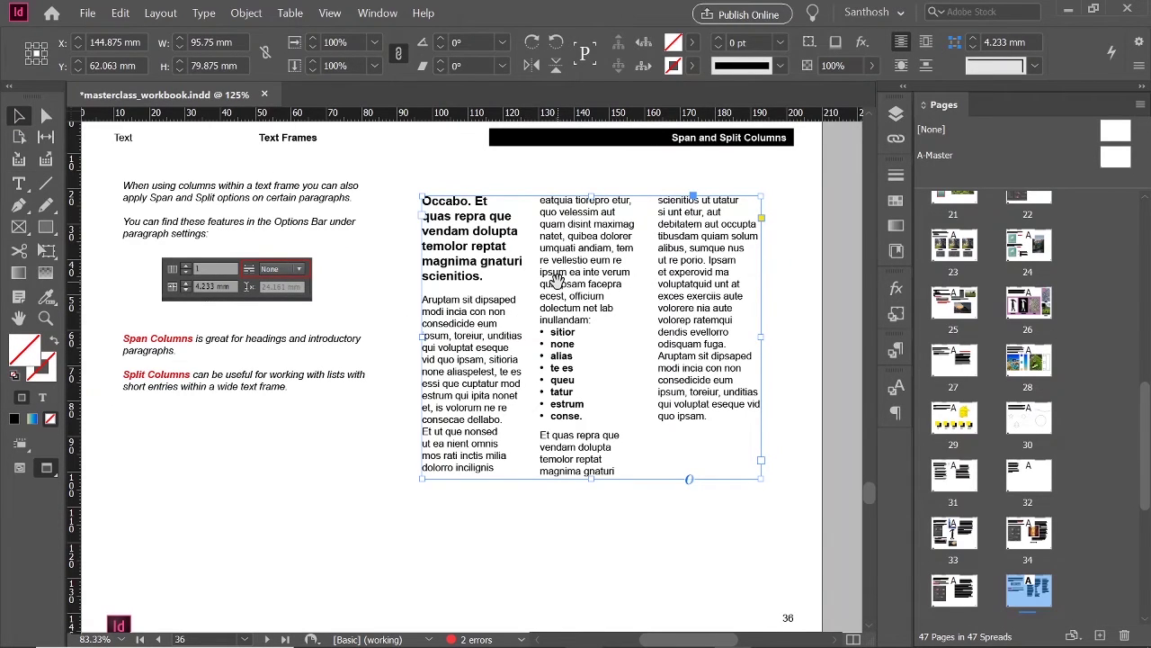
click(256, 481)
drag(256, 481, 283, 421)
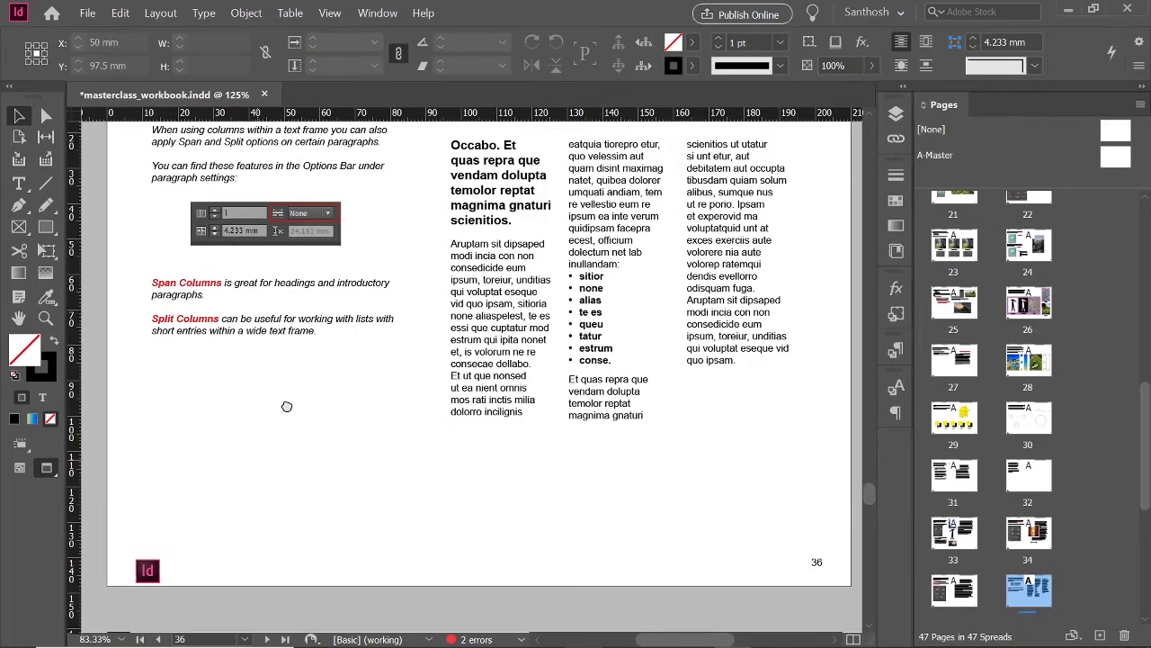
click(51, 475)
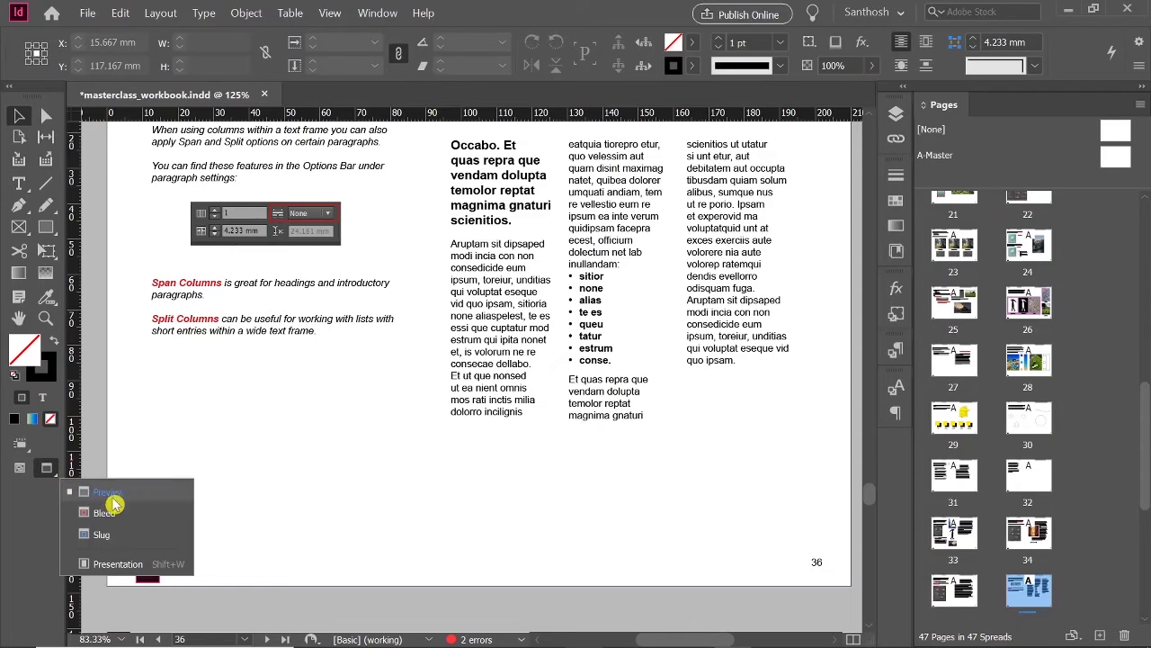
click(124, 565)
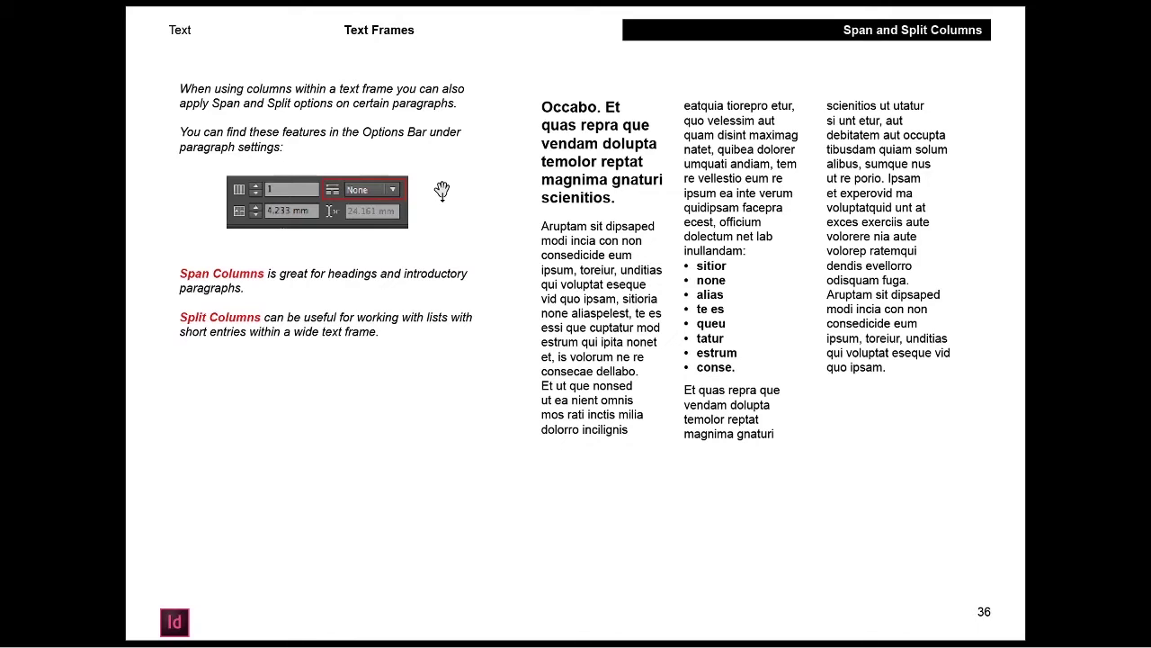
key(Right)
key(Right)
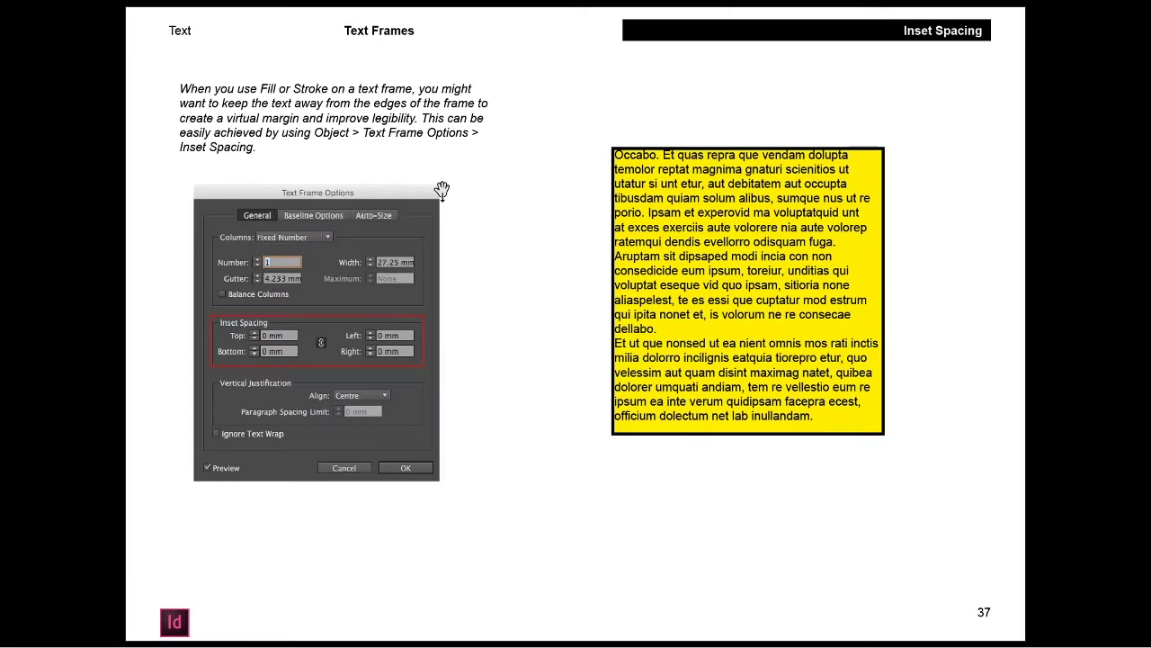
key(Left)
key(Right)
key(Left)
key(Left)
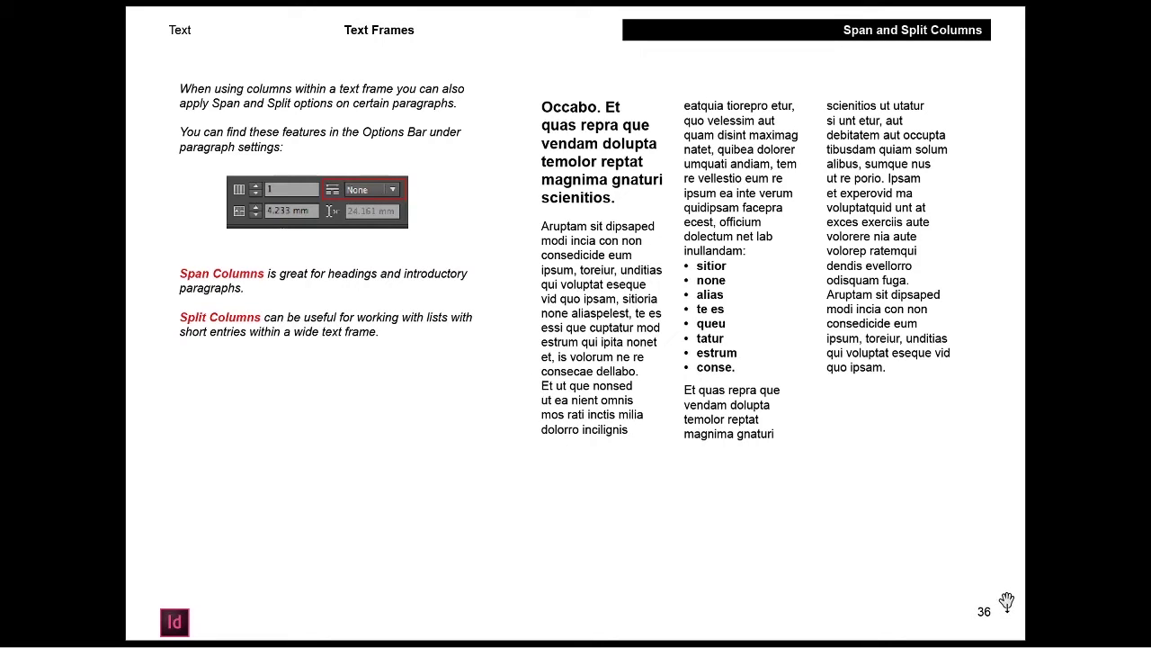
click(983, 563)
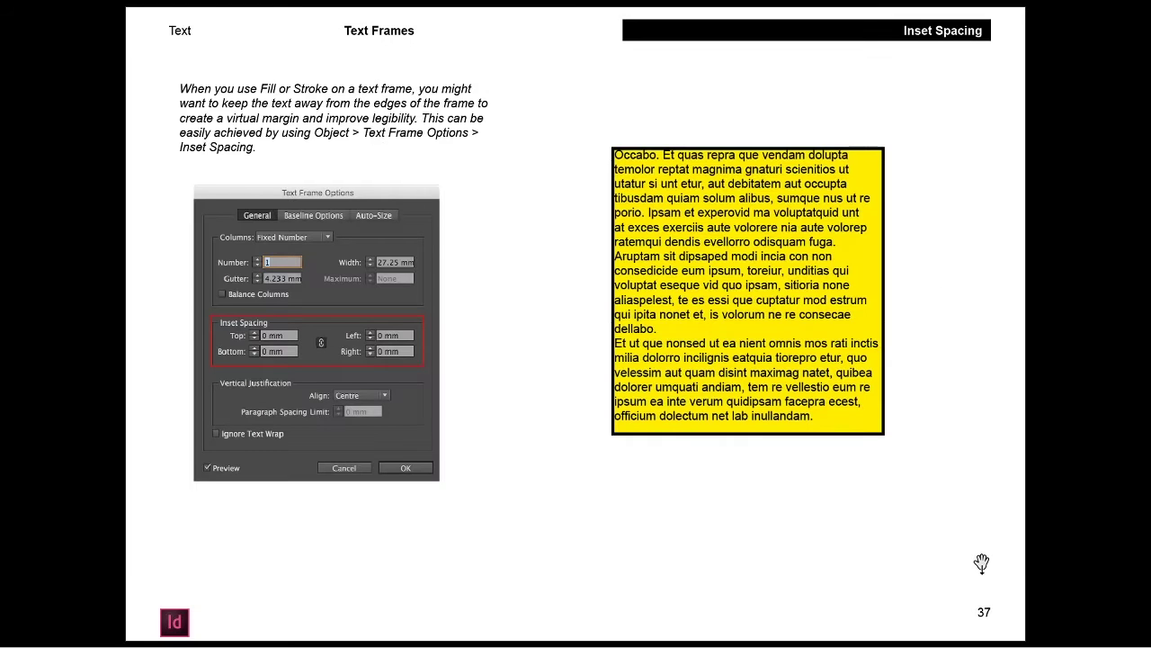
click(982, 565)
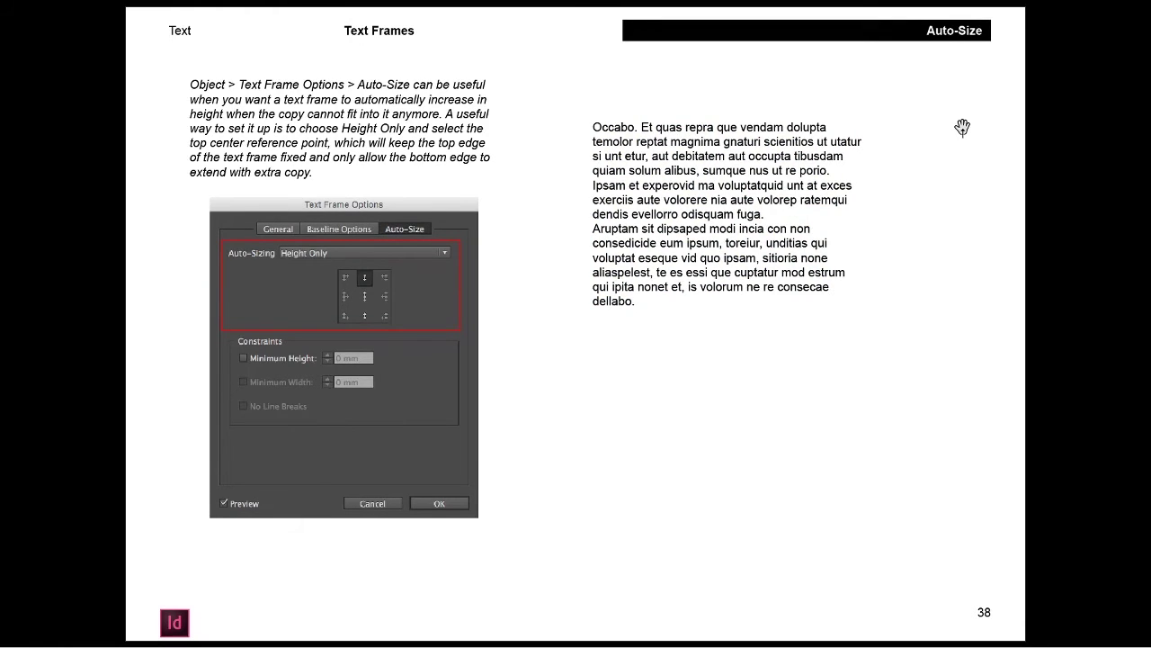
right_click(989, 582)
right_click(989, 582)
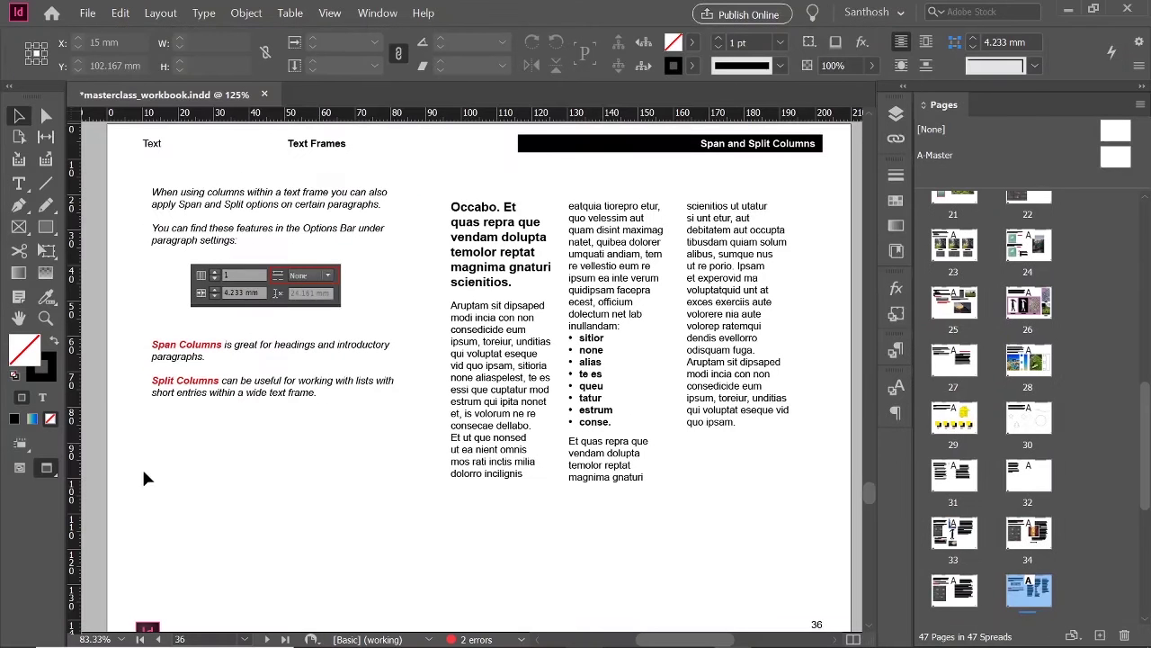
- Zoom out to 100% to show all of page 36 in the normal editing view
key(ctrl+minus)
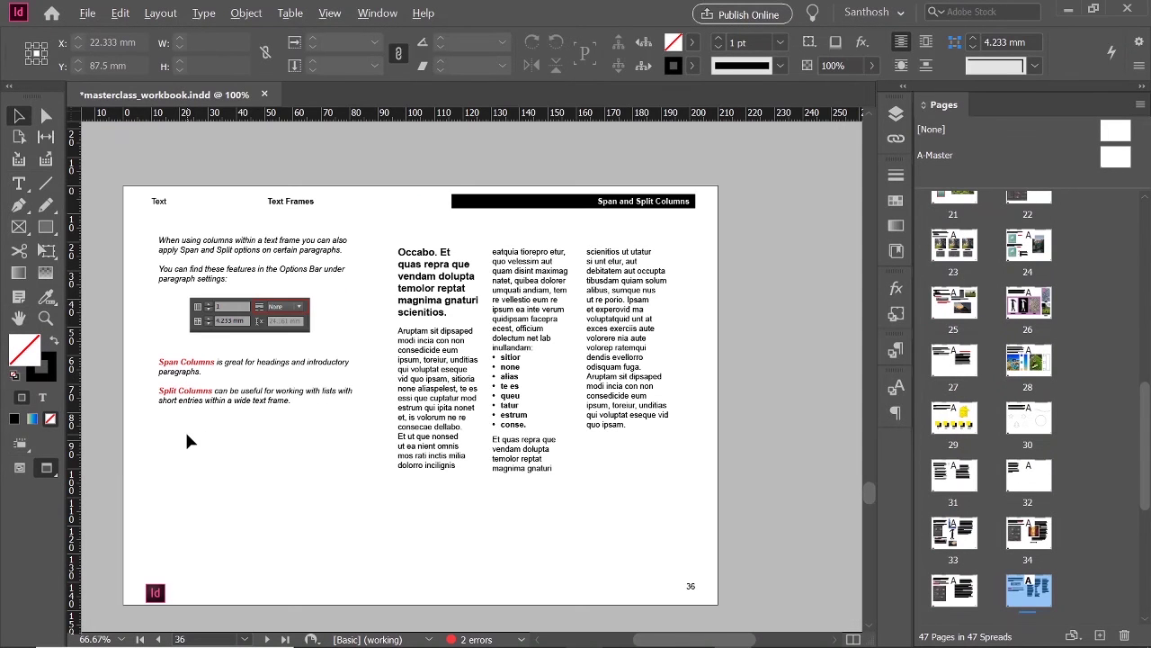